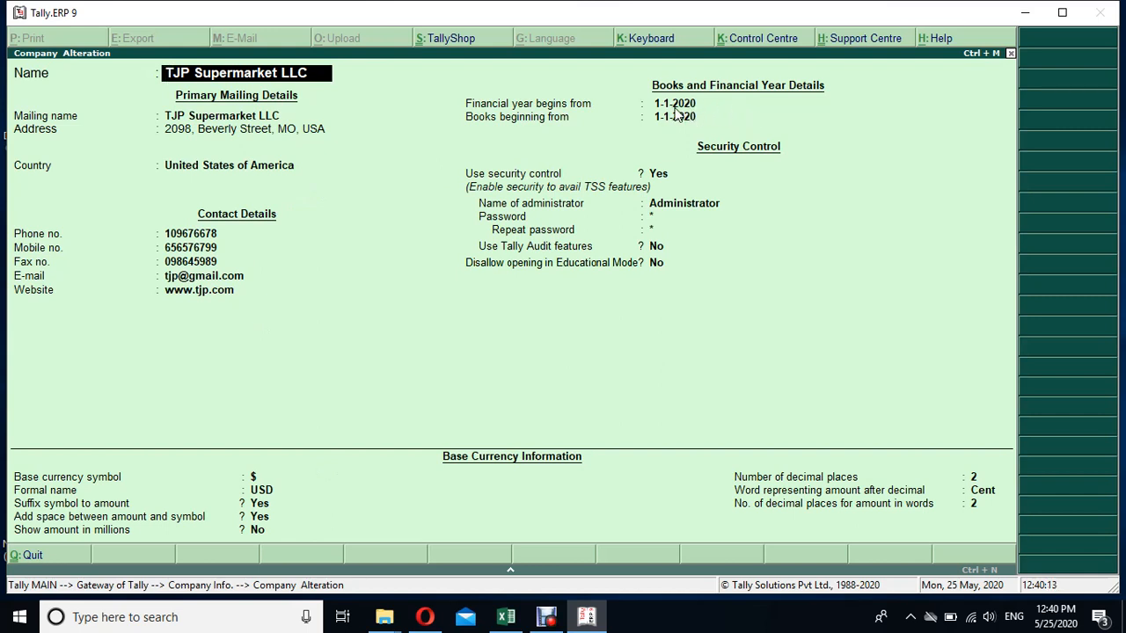
- Leave TJP Supermarket LLC's Company Alteration screen without saving changes
{"action": "left_click", "coordinate": [675, 110]}
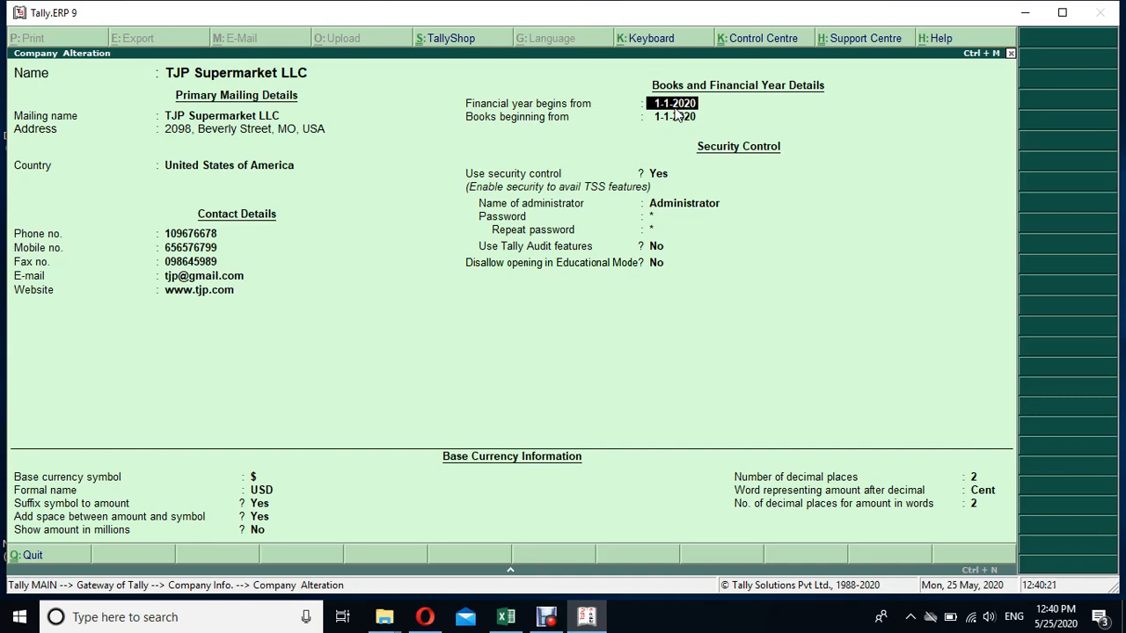
{"action": "key", "text": "Escape"}
{"action": "key", "text": "y"}
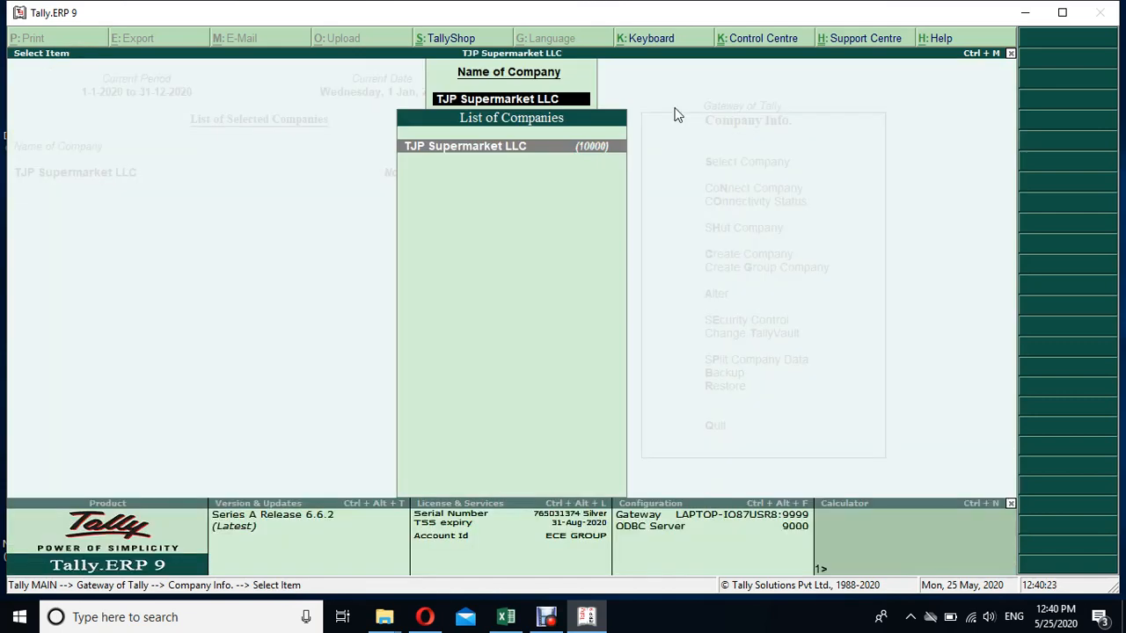
- Quit Tally.ERP 9 and relaunch it from the desktop icon
{"action": "key", "text": "Escape"}
{"action": "key", "text": "Escape"}
{"action": "key", "text": "Escape"}
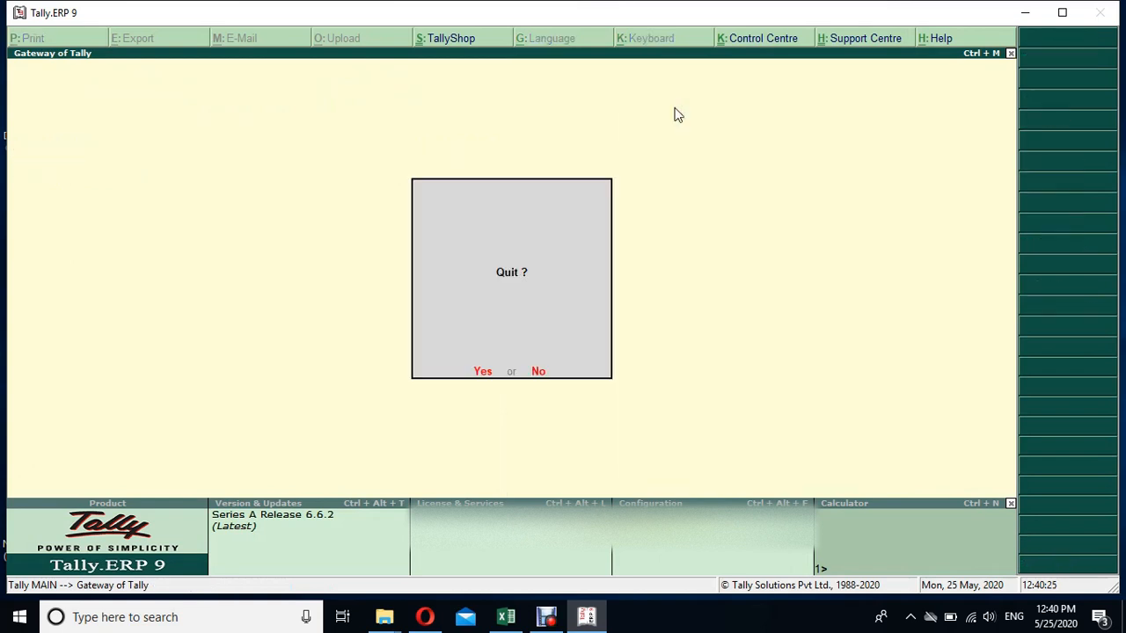
{"action": "left_click", "coordinate": [483, 373]}
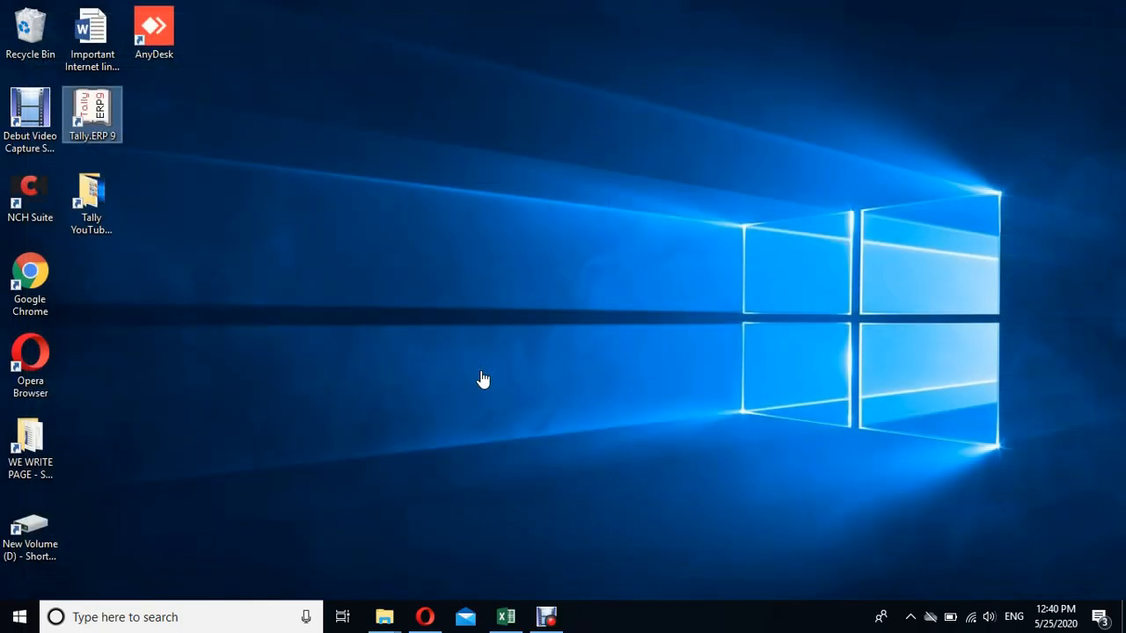
{"action": "double_click", "coordinate": [102, 105]}
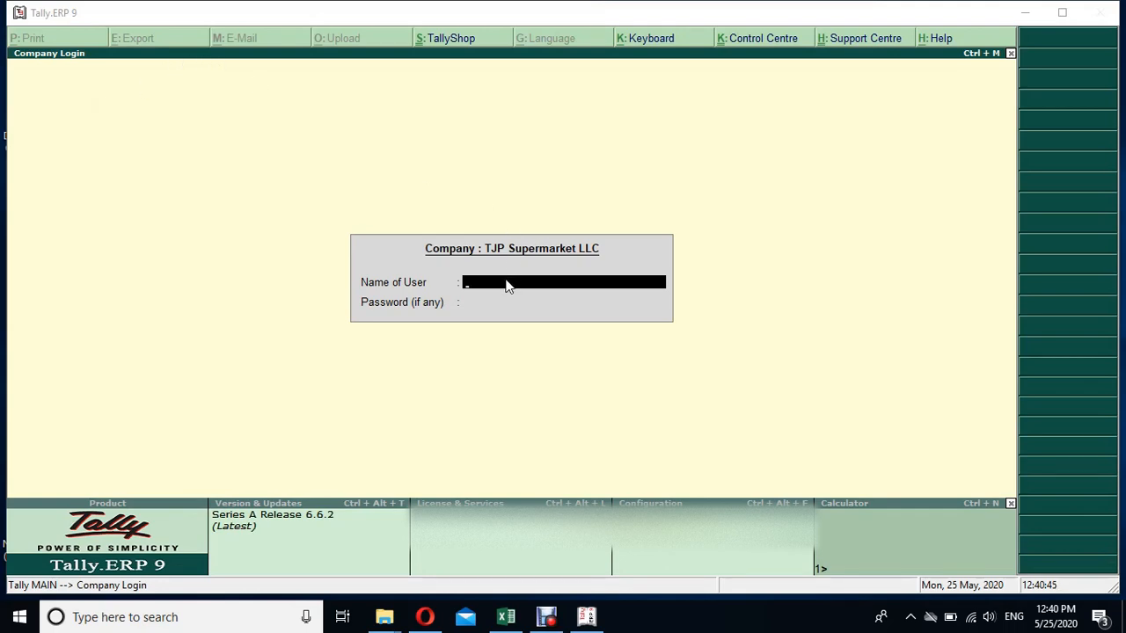
- Log in to TJP Supermarket LLC as Administrator, leaving the password blank
{"action": "type", "text": "Ad"}
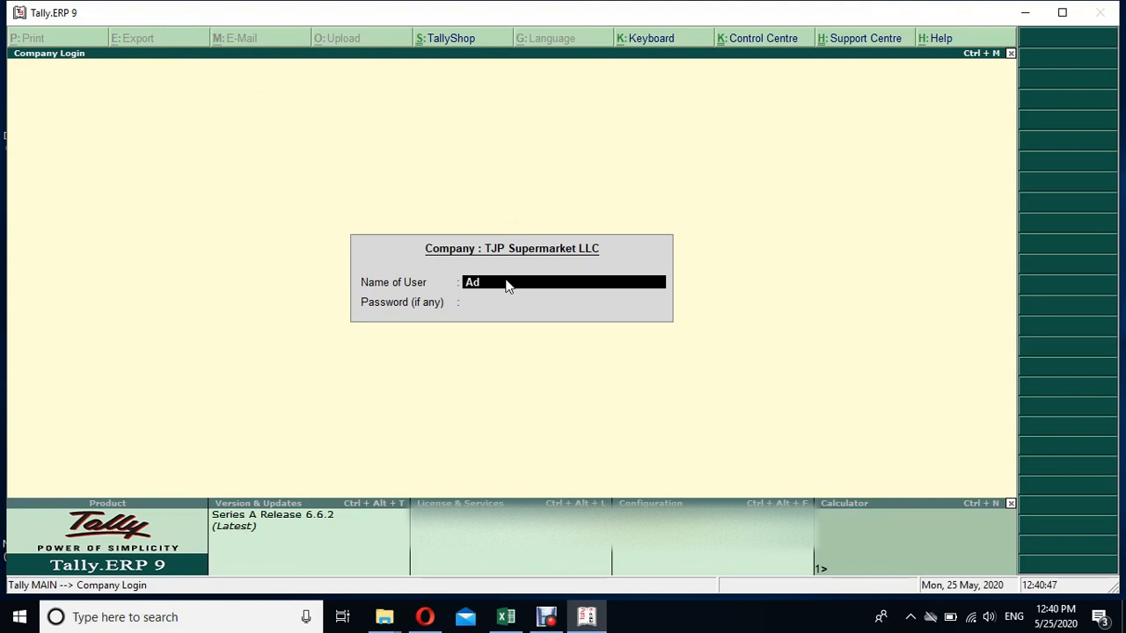
{"action": "type", "text": "ministrator"}
{"action": "key", "text": "Return"}
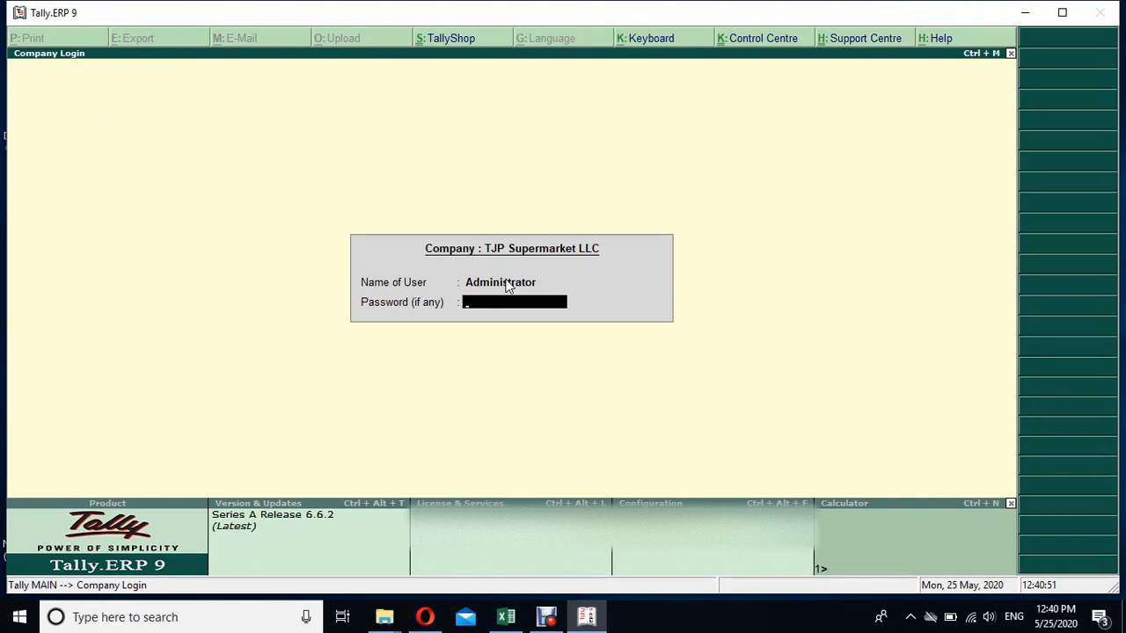
{"action": "key", "text": "Return"}
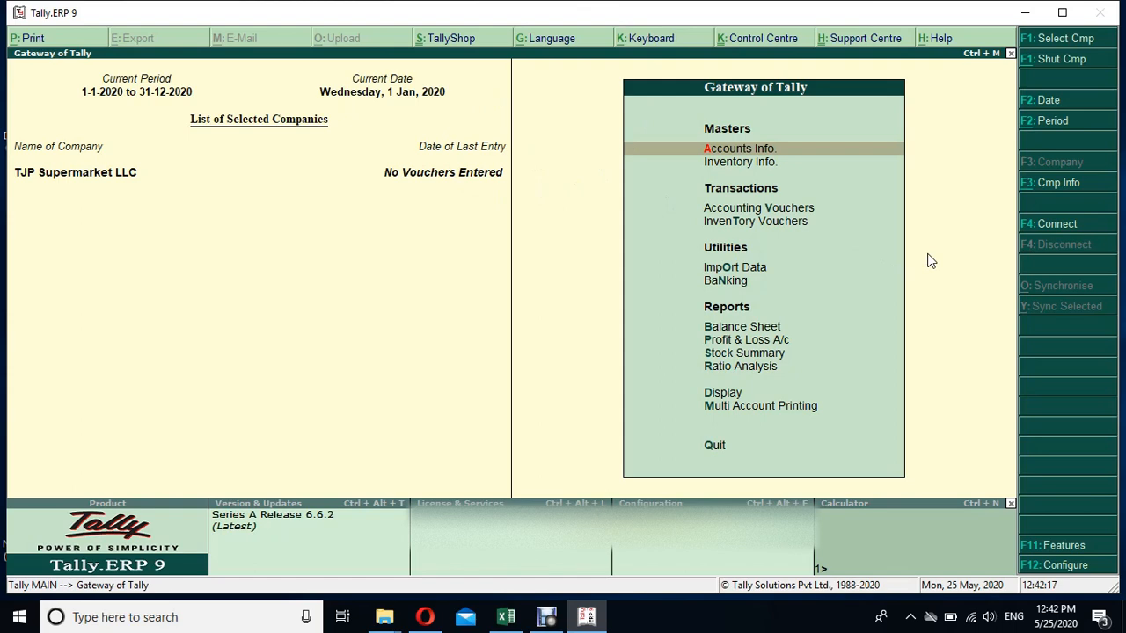
{"action": "left_click", "coordinate": [1059, 547]}
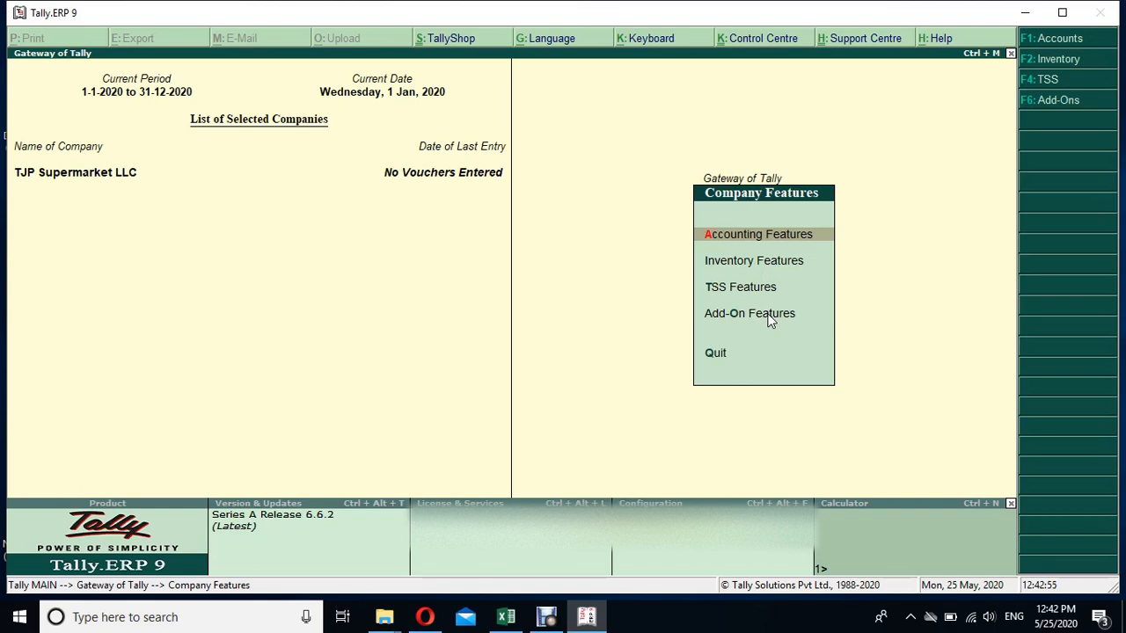
- Open Accounting Features from the F11 Features menu for TJP Supermarket LLC
{"action": "key", "text": "Return"}
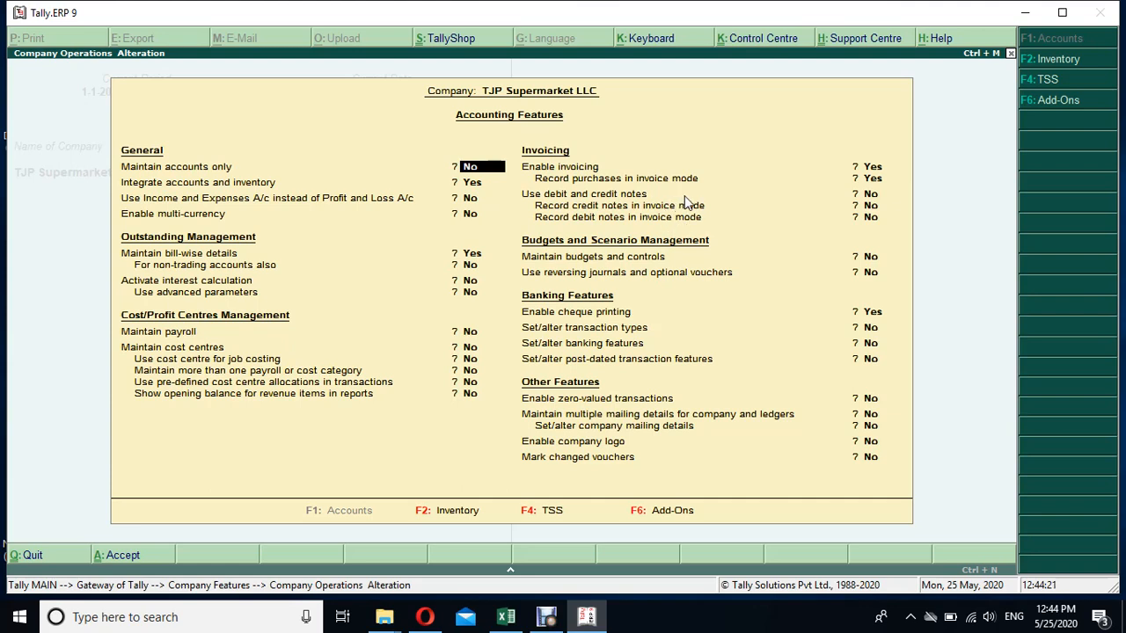
{"action": "left_click", "coordinate": [589, 173]}
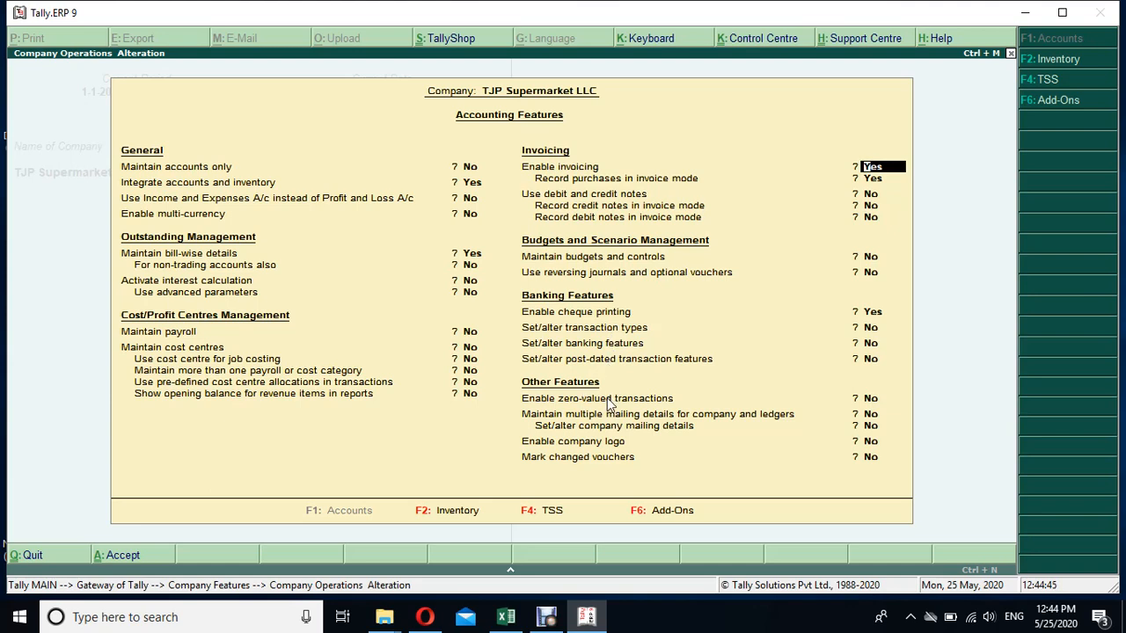
- Switch from Accounting Features to the F2 Inventory Features settings
{"action": "left_click", "coordinate": [458, 512]}
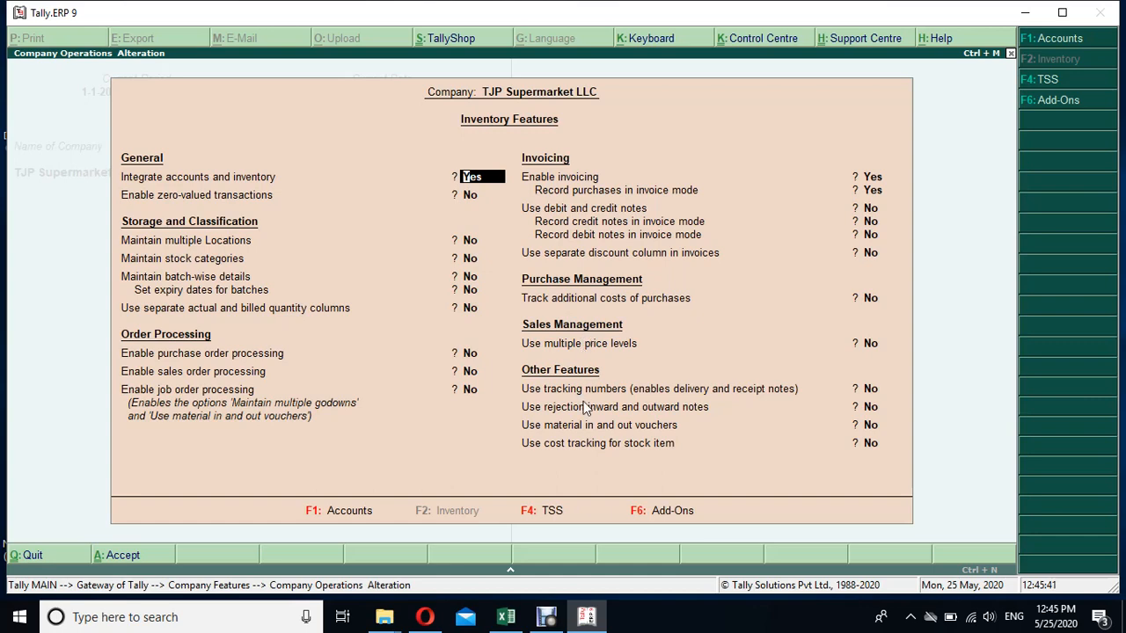
- Switch to the F4 TSS Features settings to review Tally.NET and browser access
{"action": "left_click", "coordinate": [551, 511]}
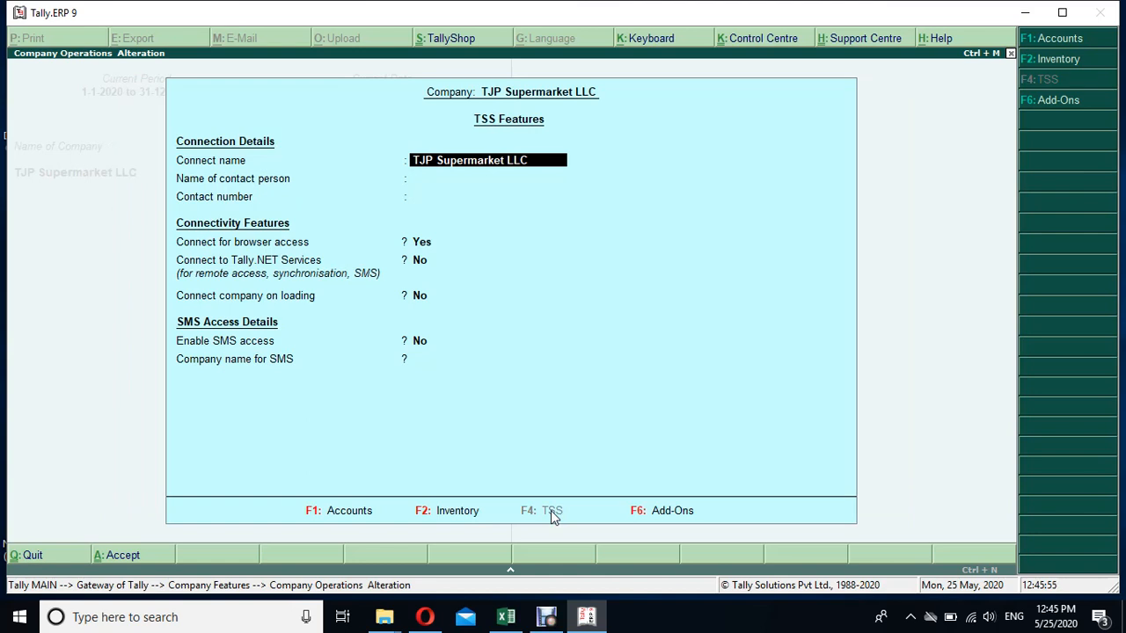
- View the empty Add-On Features screen, then return to the Company Features menu
{"action": "left_click", "coordinate": [672, 511]}
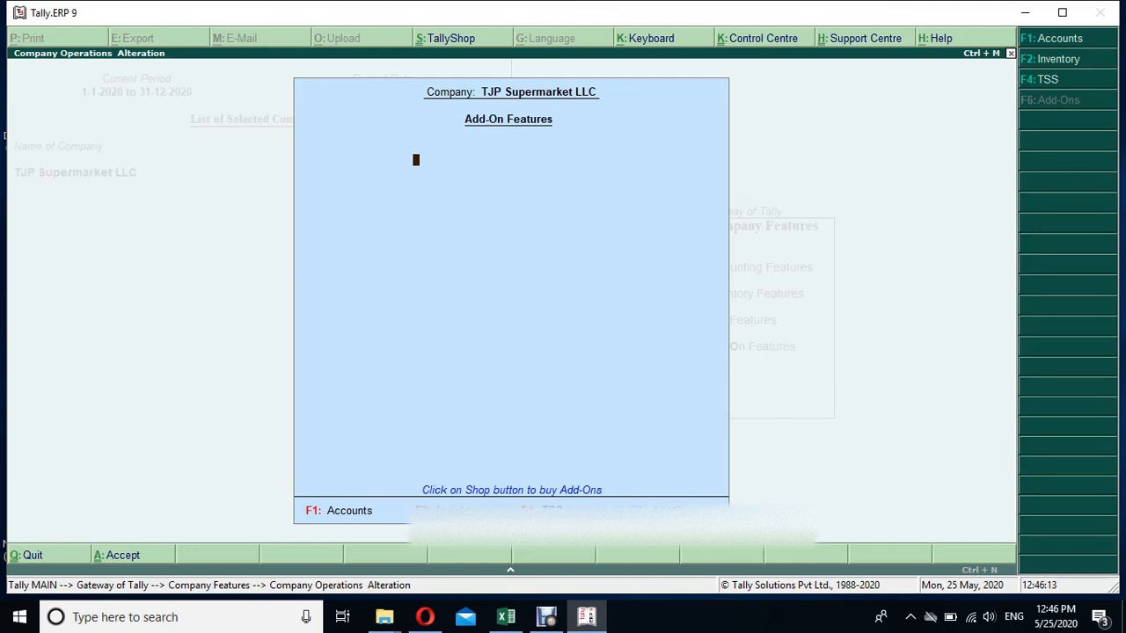
{"action": "key", "text": "Escape"}
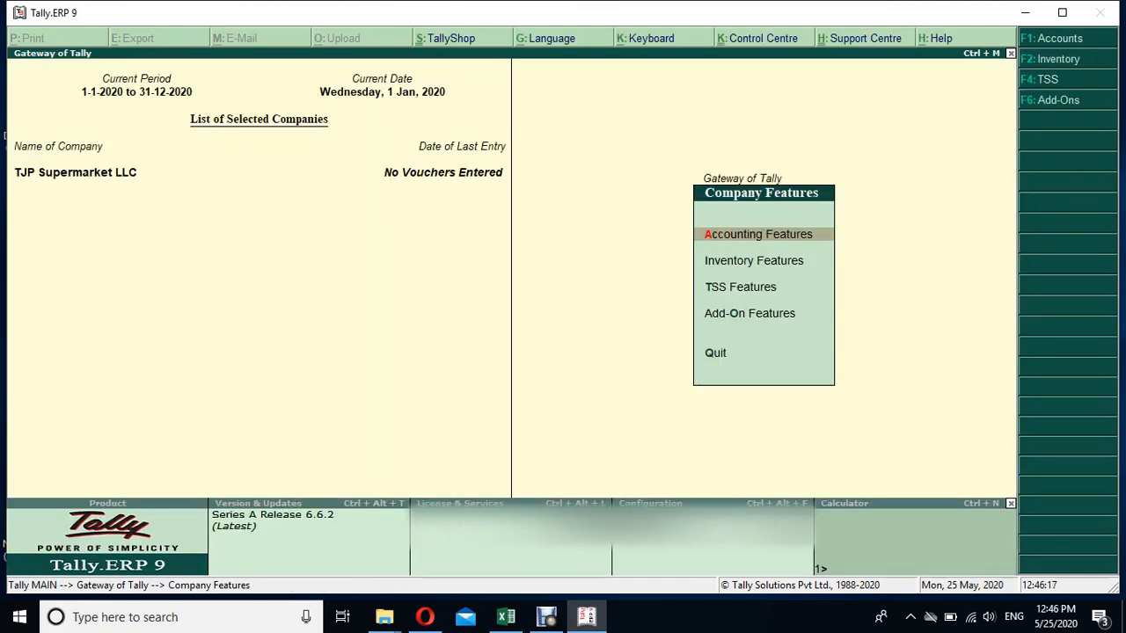
- Leave the Company Features menu and go back to the Gateway of Tally main menu
{"action": "key", "text": "Escape"}
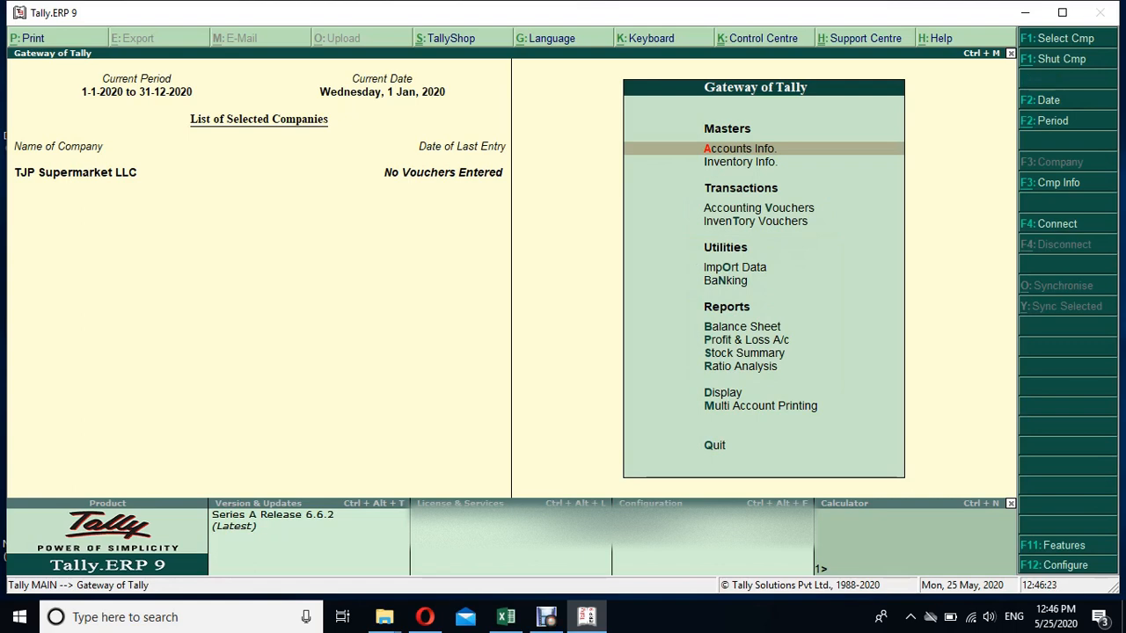
- Open General Configuration and keep International as the accounting terminology
{"action": "left_click", "coordinate": [1052, 568]}
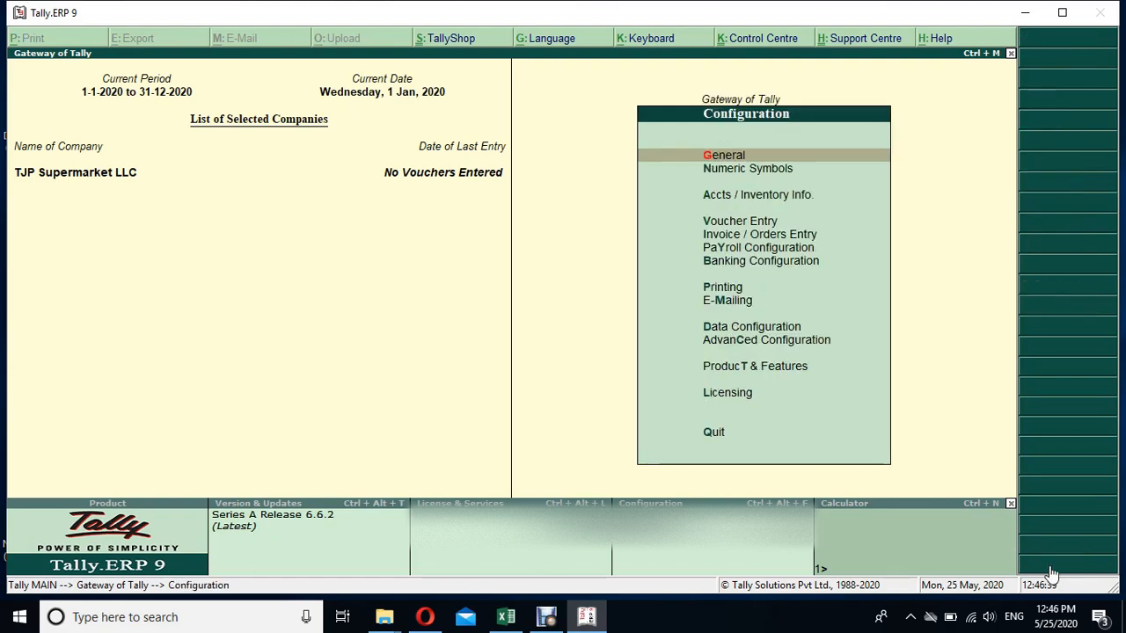
{"action": "key", "text": "Return"}
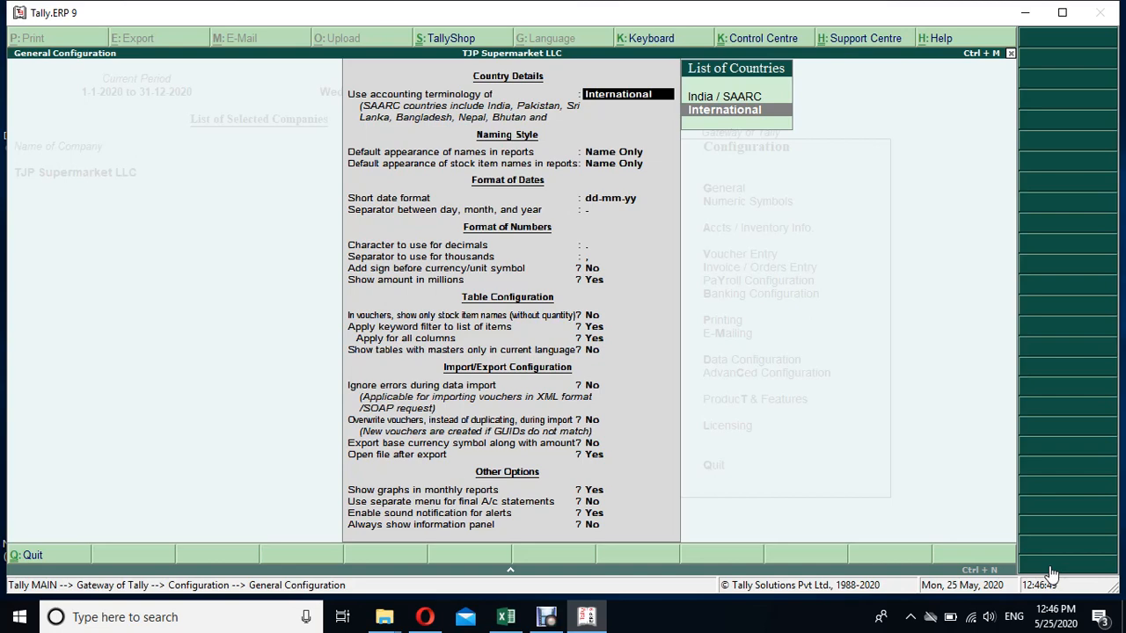
{"action": "key", "text": "Up"}
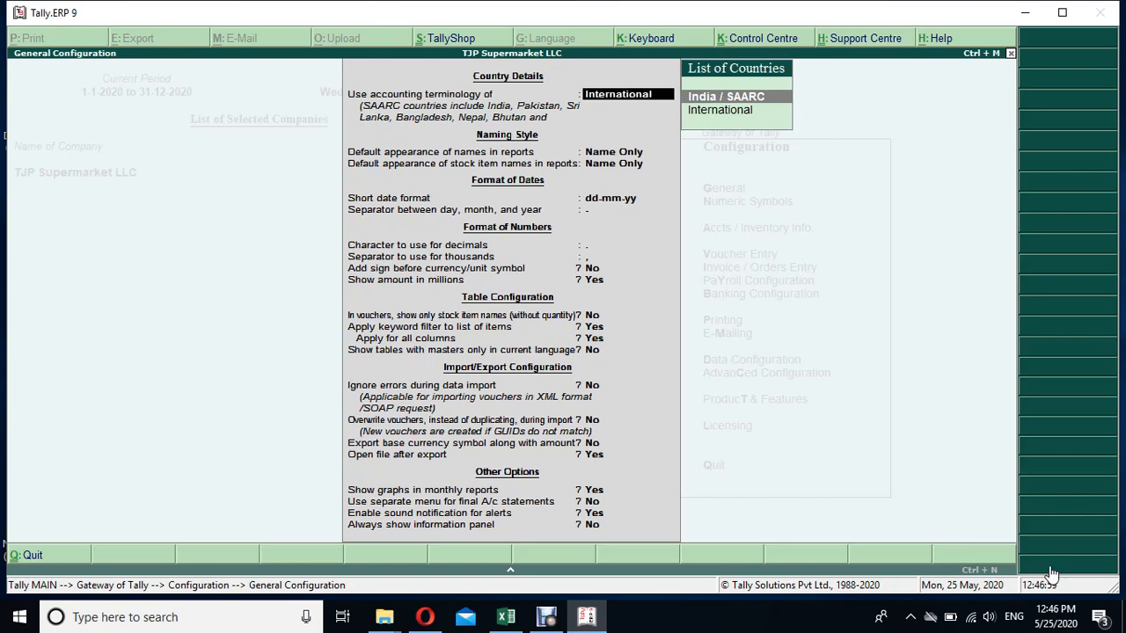
{"action": "key", "text": "Down"}
{"action": "key", "text": "Return"}
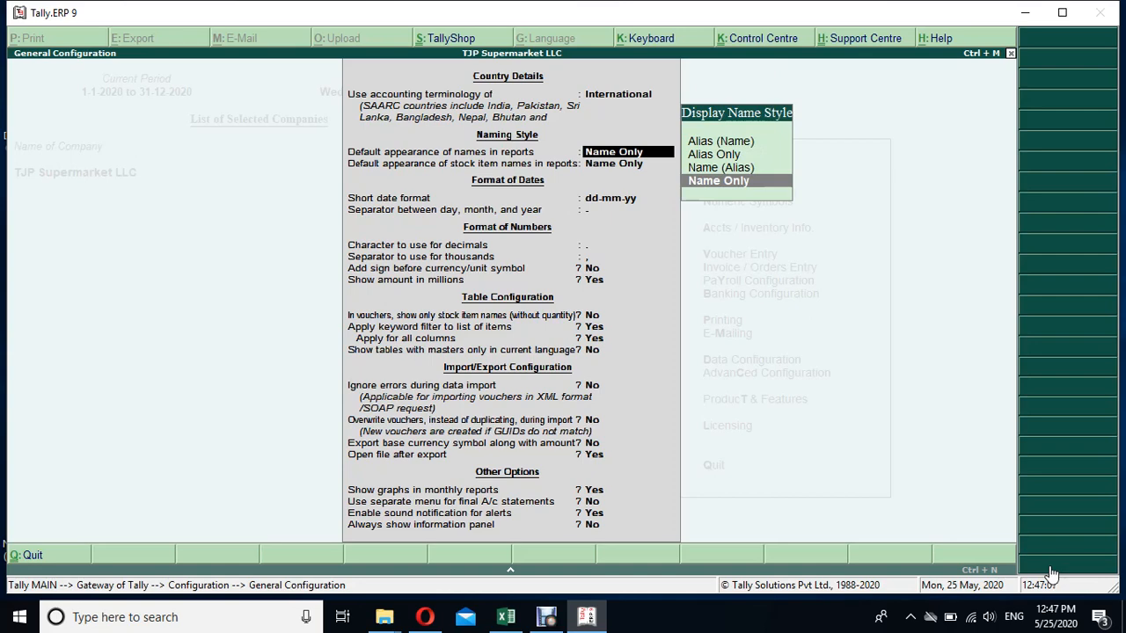
- Keep dd-mm-yy as the short date format, leaving naming and separator settings unchanged
{"action": "key", "text": "Return"}
{"action": "key", "text": "Return"}
{"action": "key", "text": "Return"}
{"action": "key", "text": "Return"}
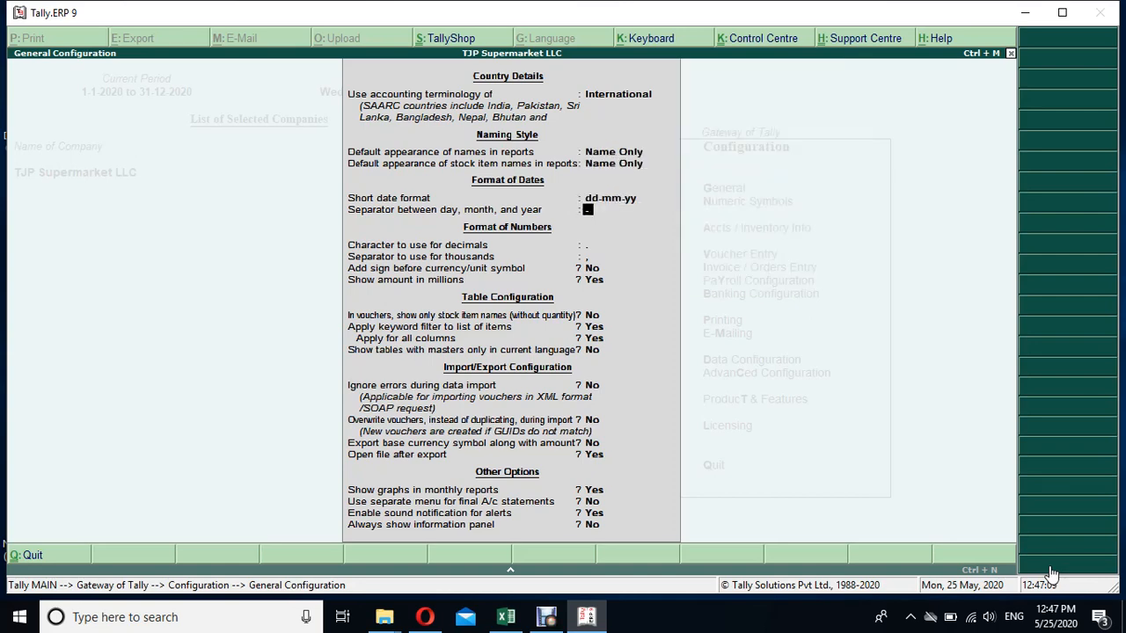
{"action": "key", "text": "Return"}
{"action": "key", "text": "Up"}
{"action": "key", "text": "Up"}
{"action": "key", "text": "Up"}
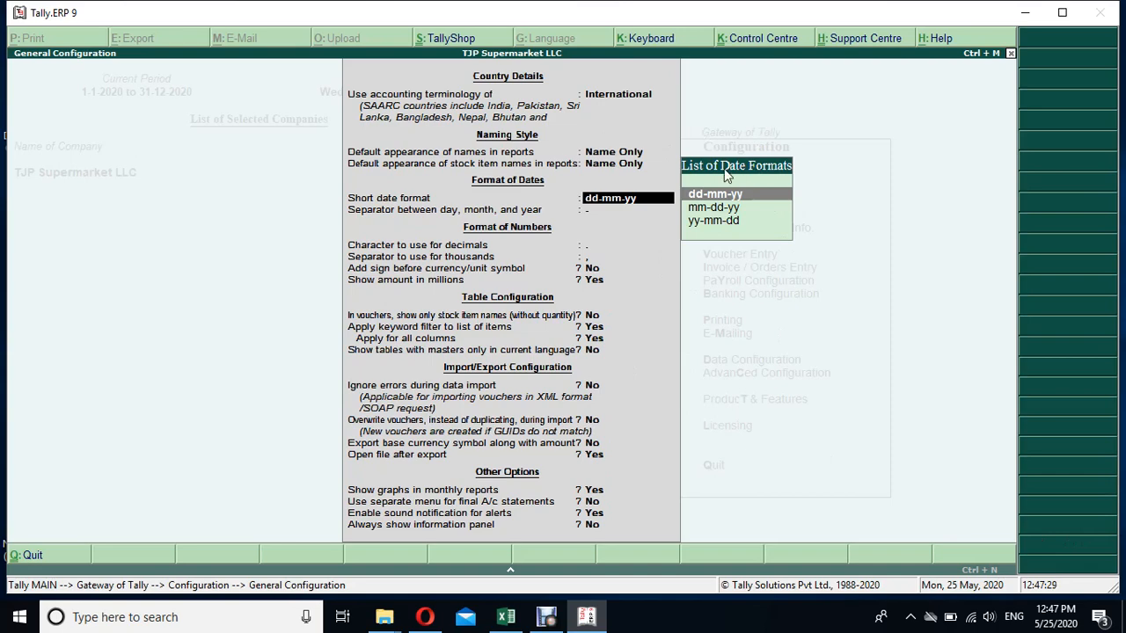
{"action": "key", "text": "Return"}
{"action": "key", "text": "Return"}
{"action": "key", "text": "Return"}
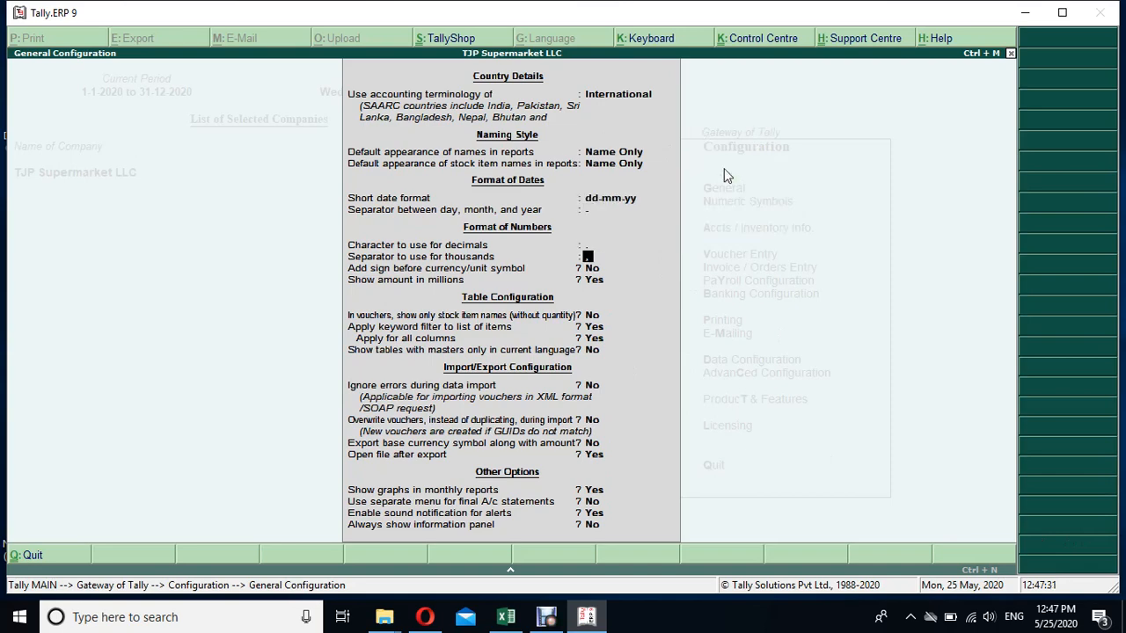
{"action": "key", "text": "Return"}
{"action": "key", "text": "Return"}
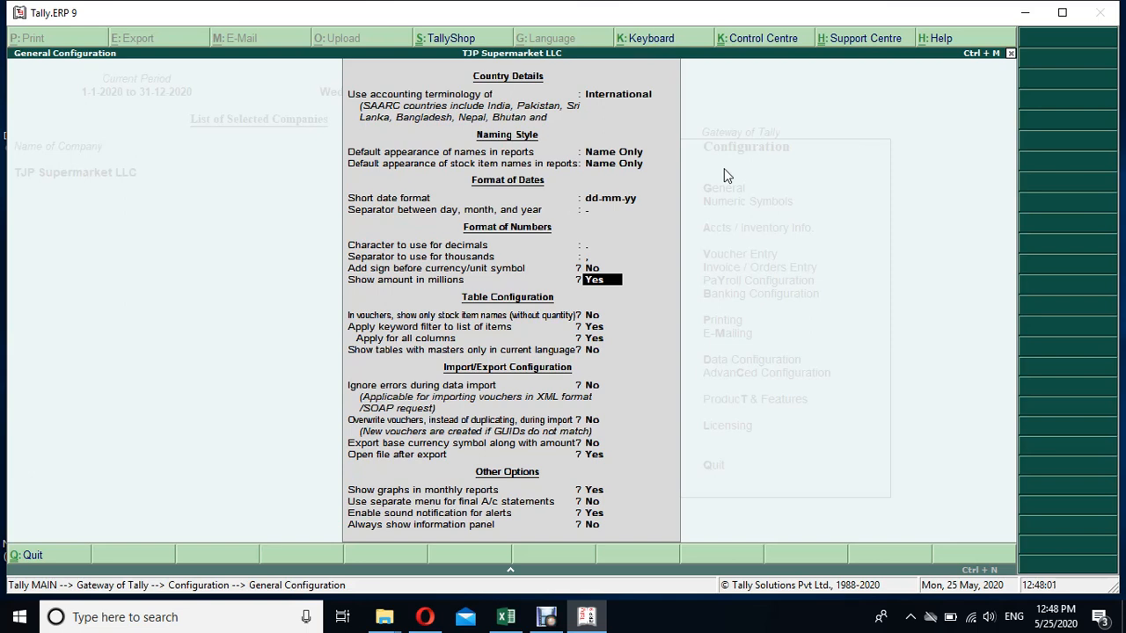
- Review the data import and sound notification settings, then close General Configuration
{"action": "key", "text": "Down"}
{"action": "key", "text": "Down"}
{"action": "key", "text": "Down"}
{"action": "key", "text": "Down"}
{"action": "key", "text": "Down"}
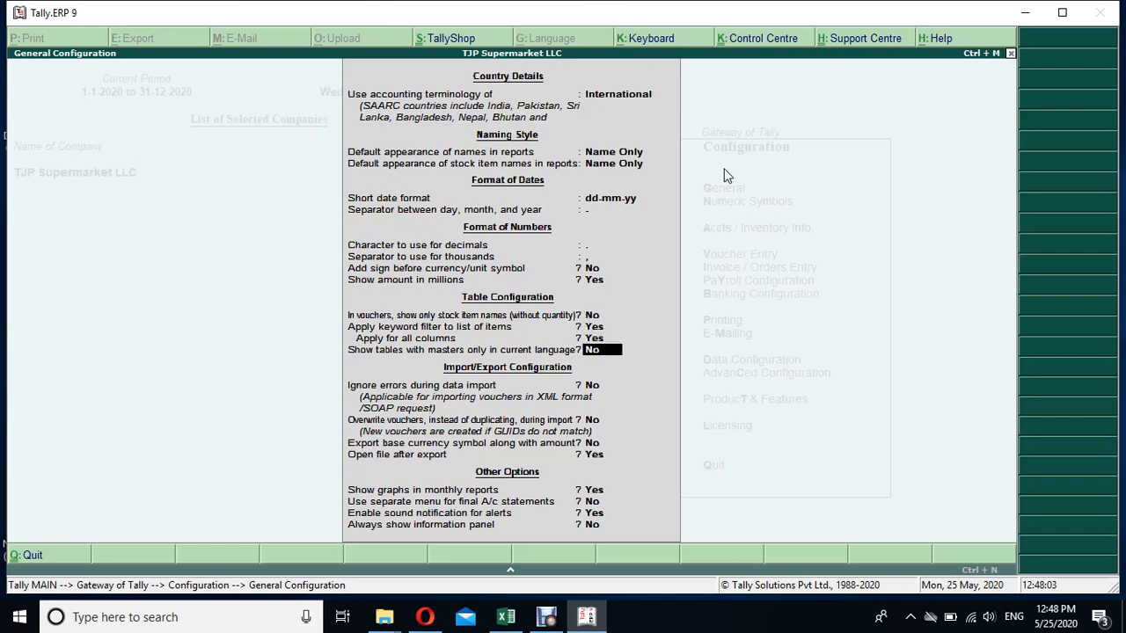
{"action": "key", "text": "Down"}
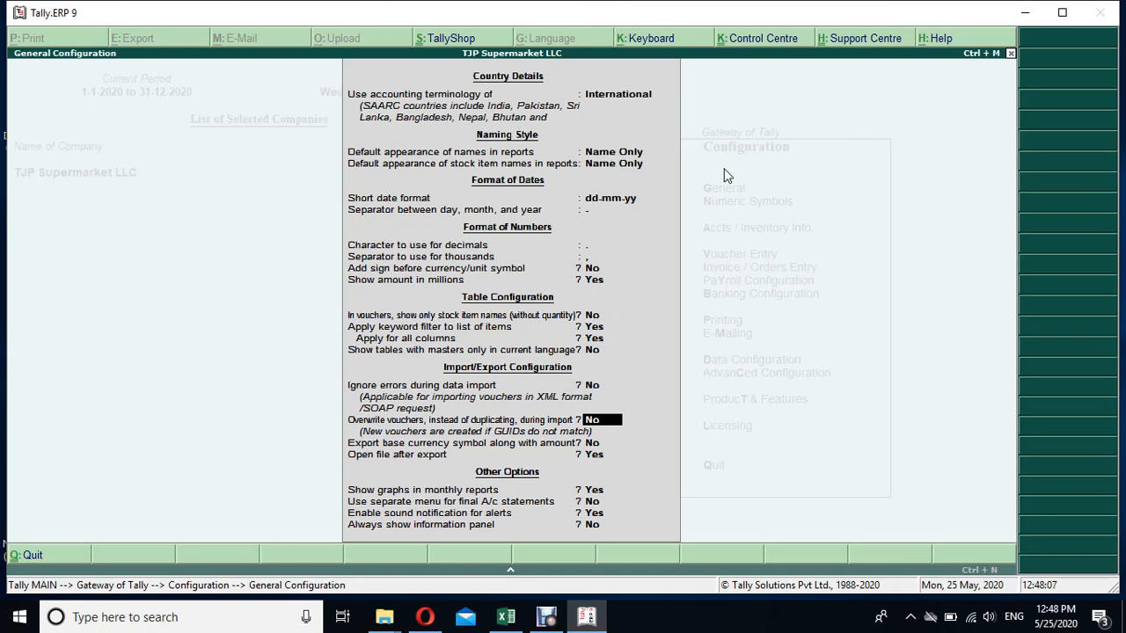
{"action": "key", "text": "Down"}
{"action": "key", "text": "Down"}
{"action": "key", "text": "Down"}
{"action": "key", "text": "Down"}
{"action": "key", "text": "Down"}
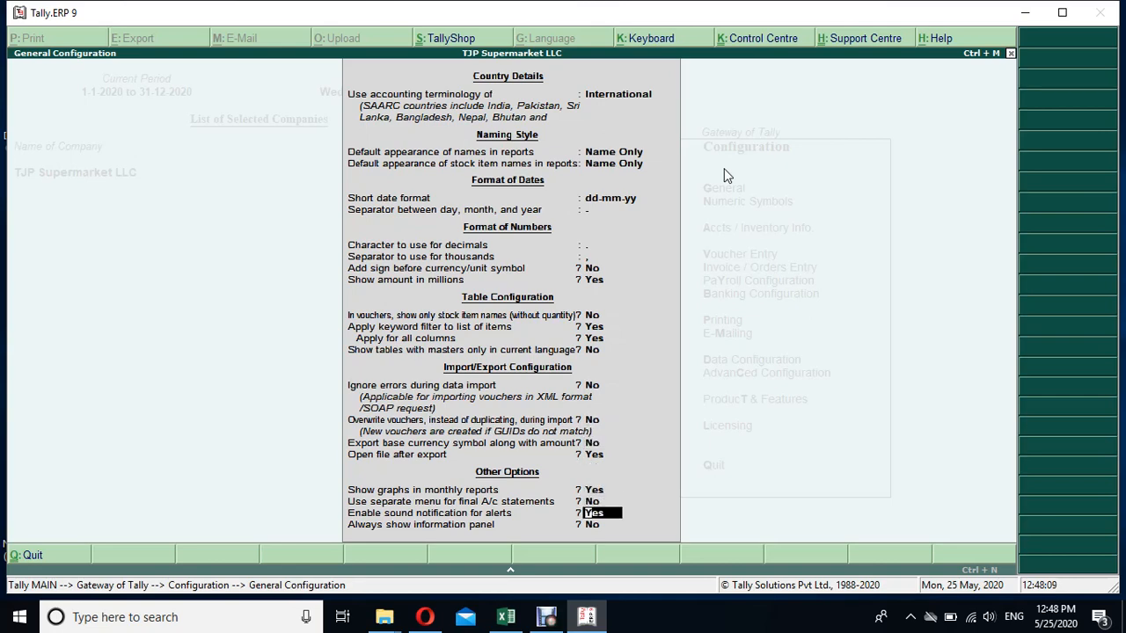
{"action": "key", "text": "Return"}
{"action": "key", "text": "Return"}
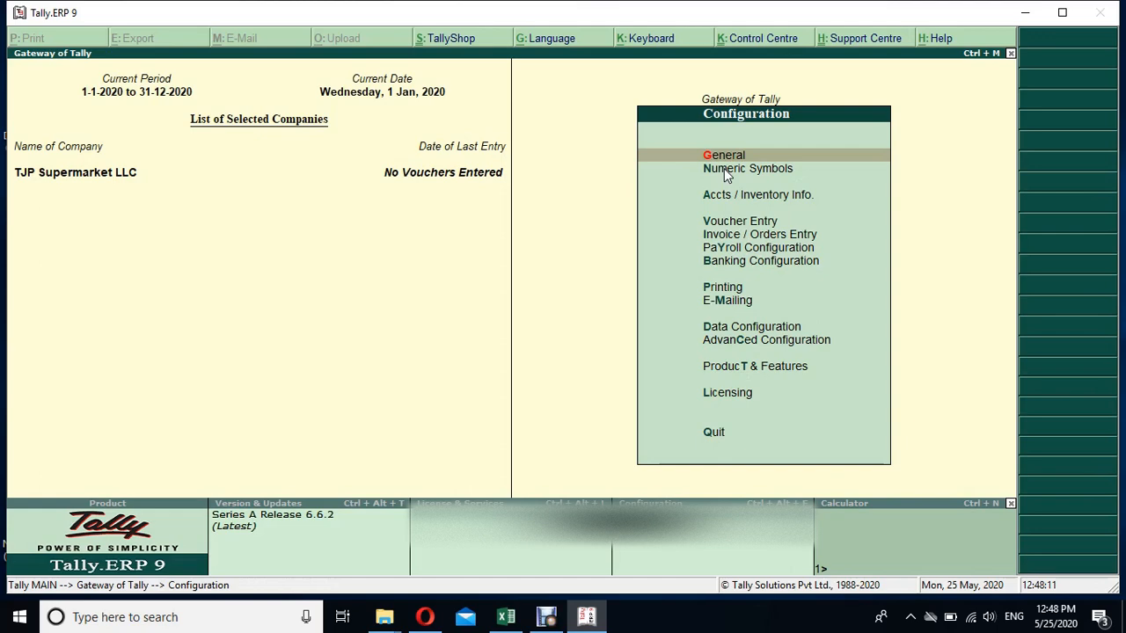
{"action": "key", "text": "Down"}
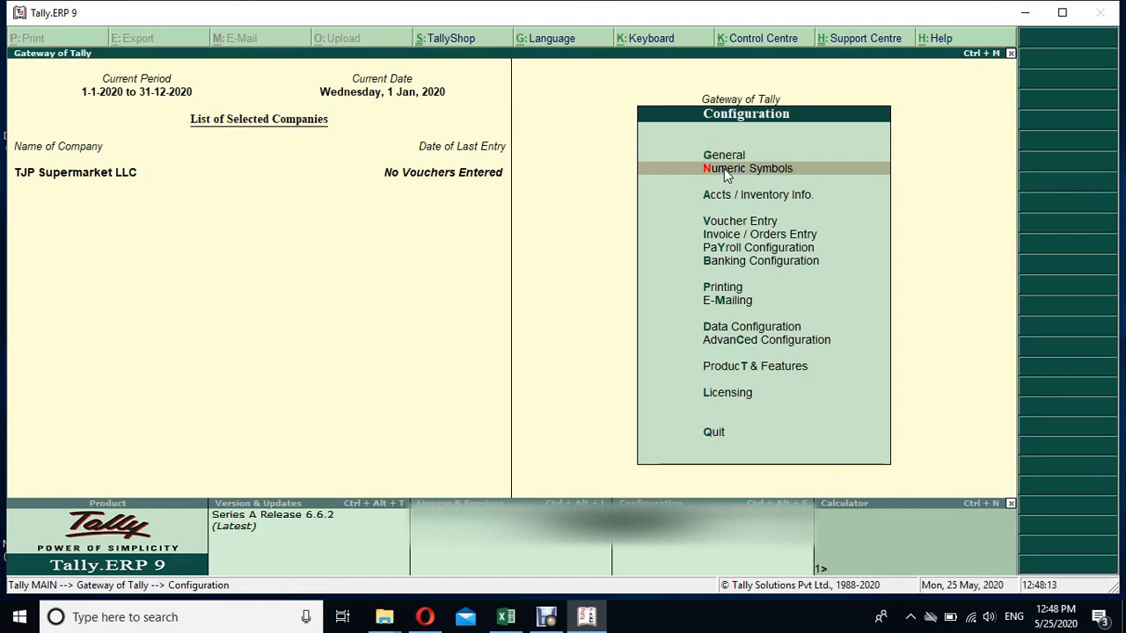
{"action": "key", "text": "Return"}
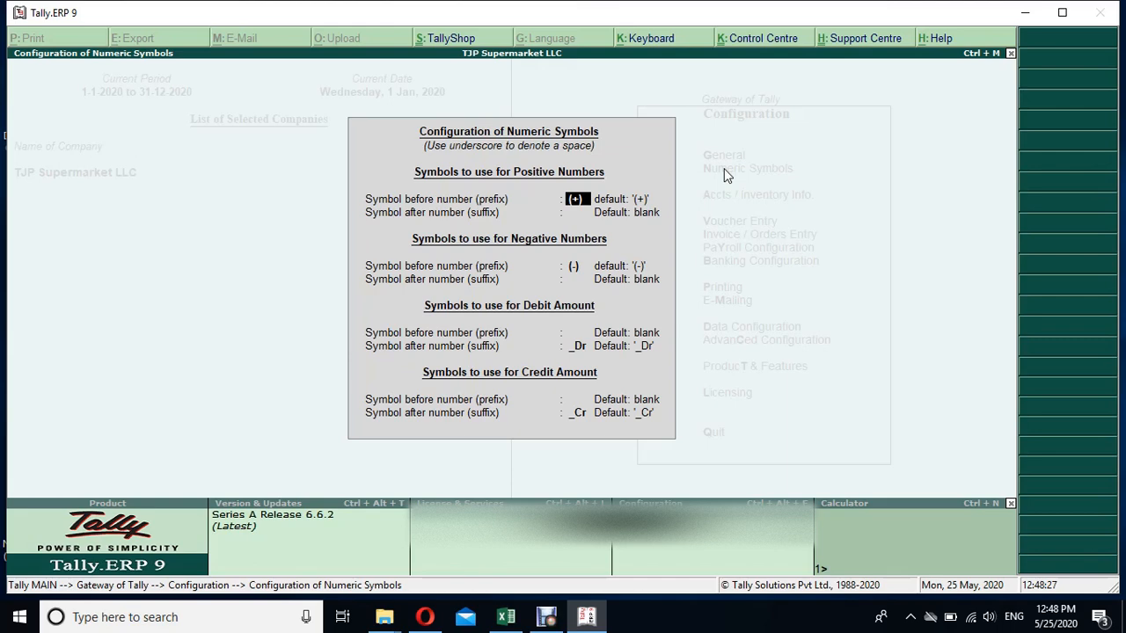
{"action": "key", "text": "Return"}
{"action": "key", "text": "Return"}
{"action": "key", "text": "Return"}
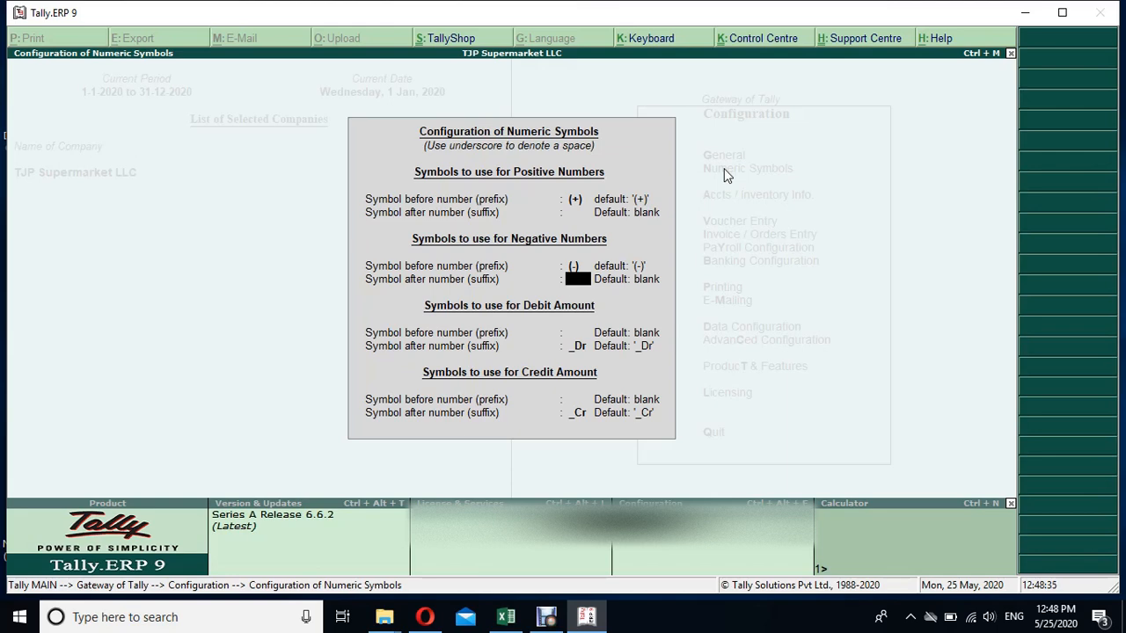
{"action": "key", "text": "Return"}
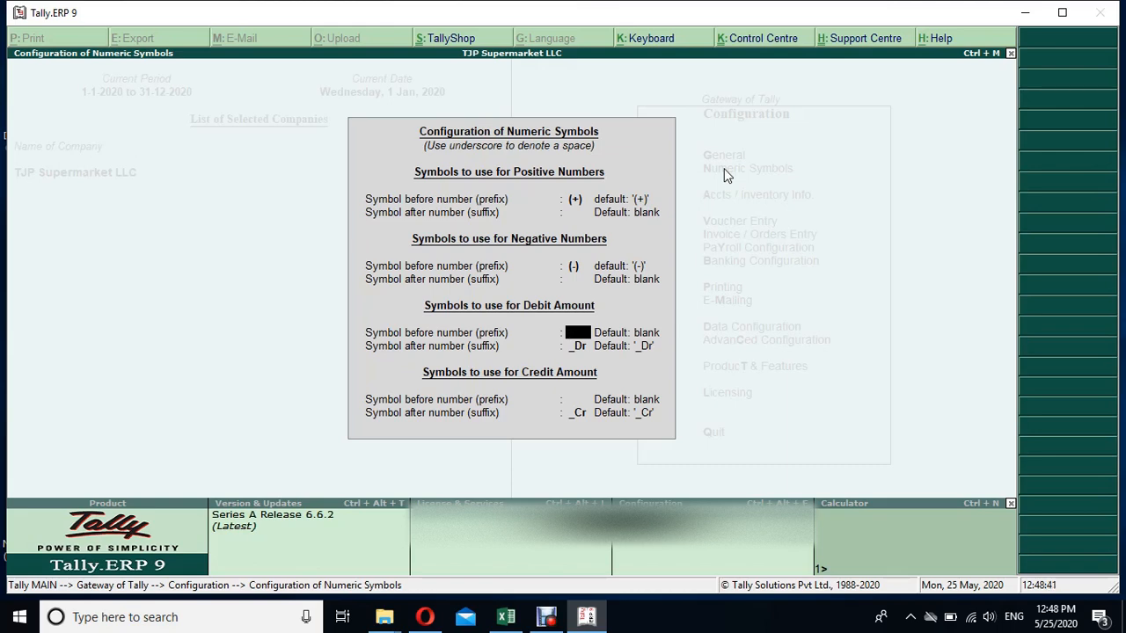
{"action": "key", "text": "Return"}
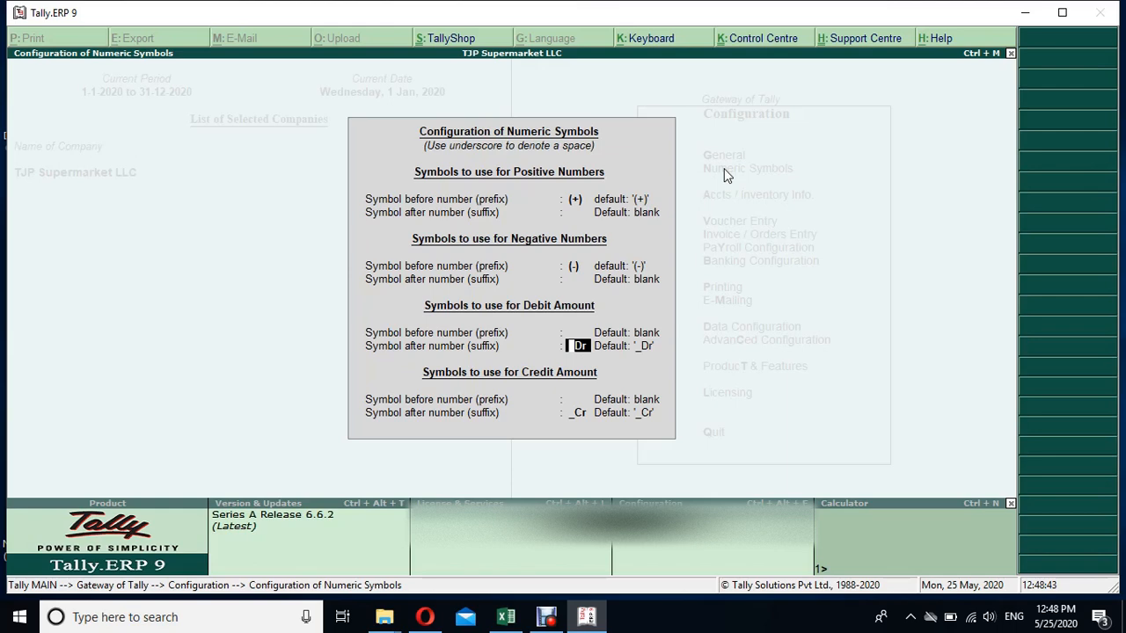
{"action": "key", "text": "Up"}
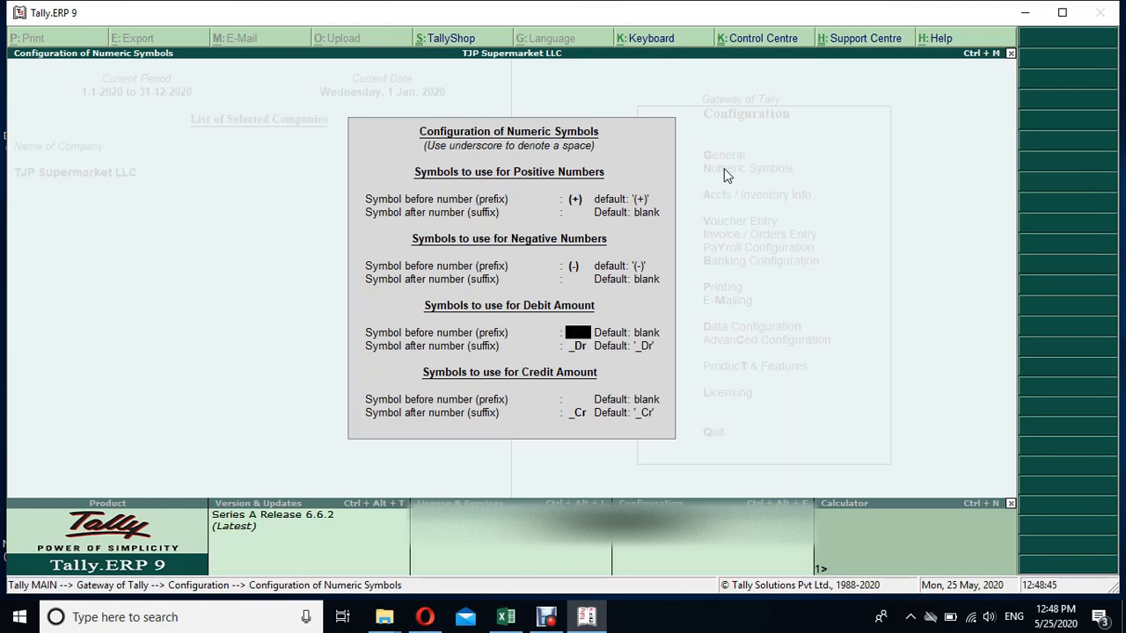
{"action": "key", "text": "Return"}
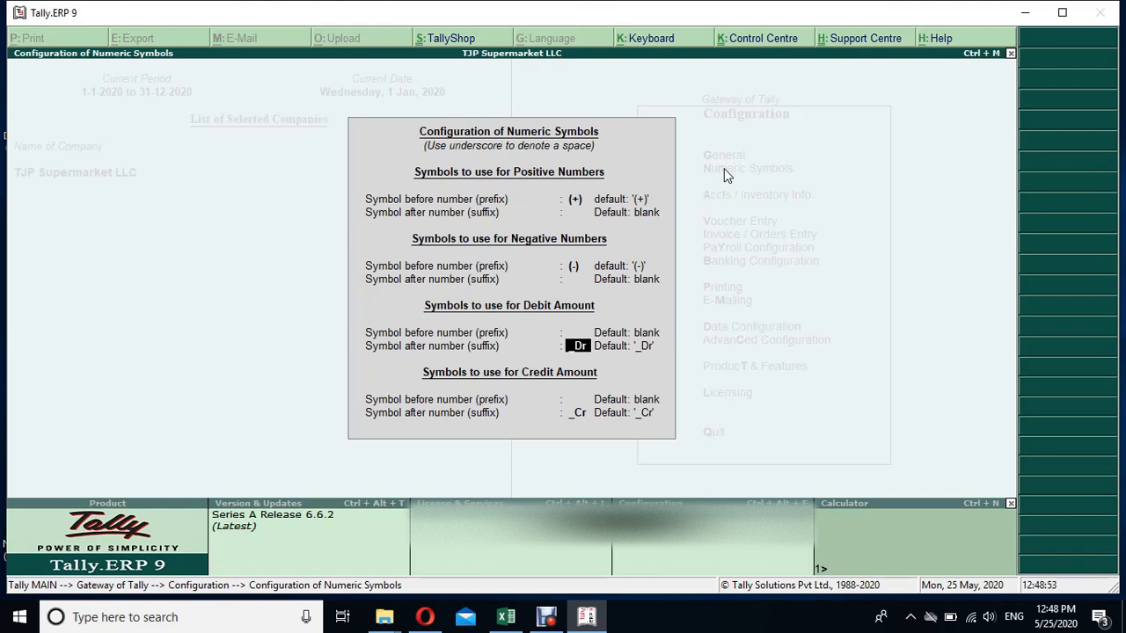
{"action": "key", "text": "Return"}
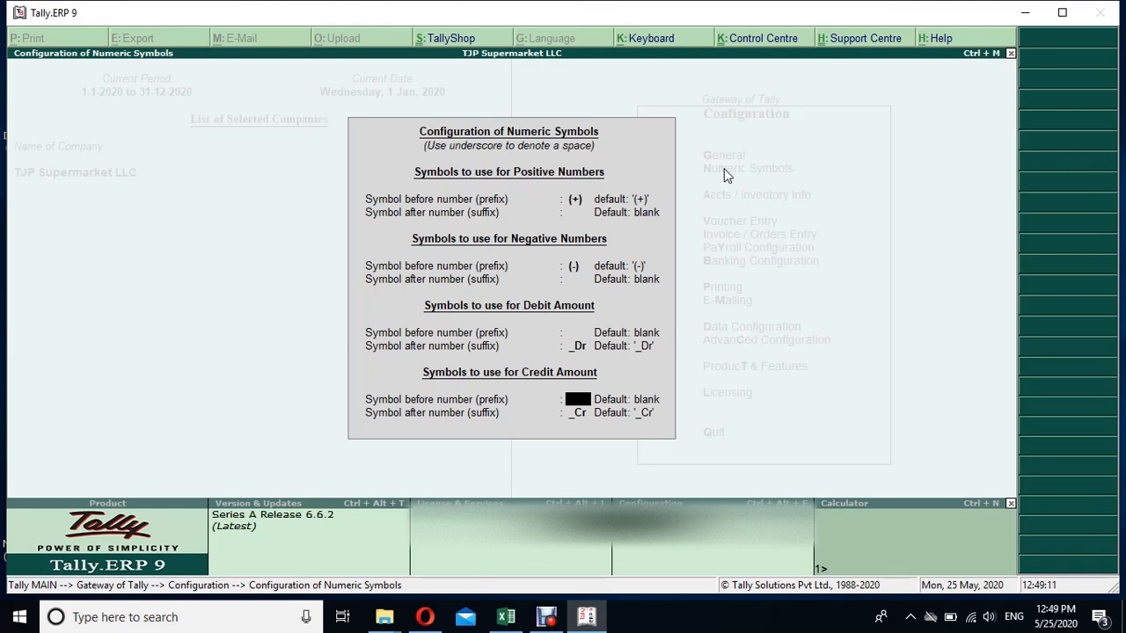
{"action": "key", "text": "Return"}
{"action": "key", "text": "Return"}
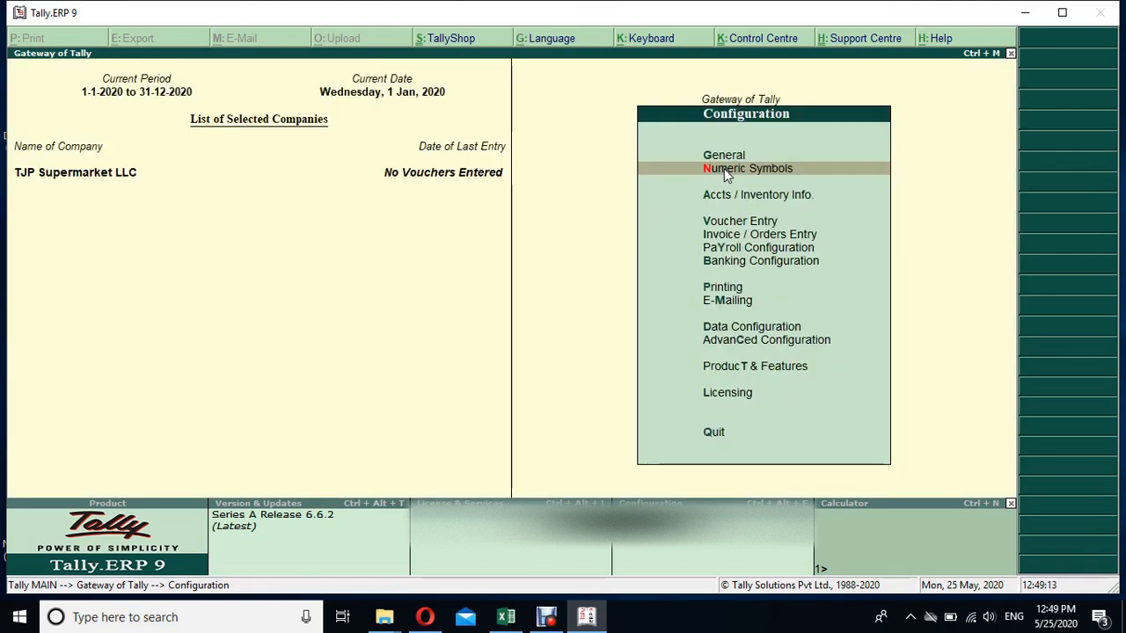
- Look over Voucher Entry Configuration without changes and return to the Configuration list
{"action": "key", "text": "Down"}
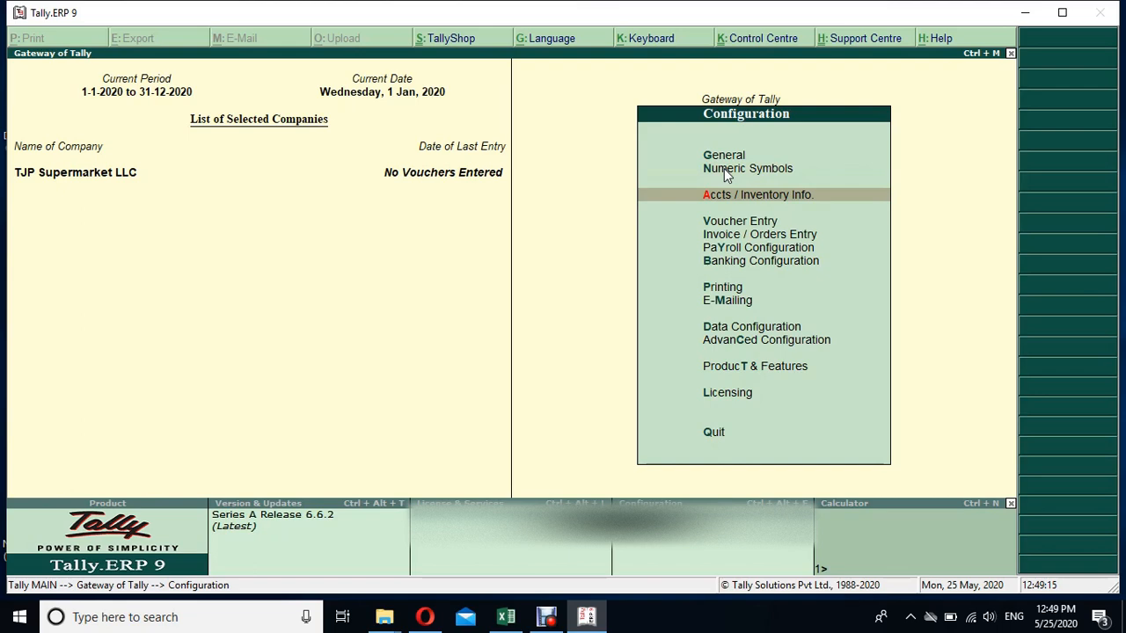
{"action": "key", "text": "Up"}
{"action": "key", "text": "Down"}
{"action": "key", "text": "Down"}
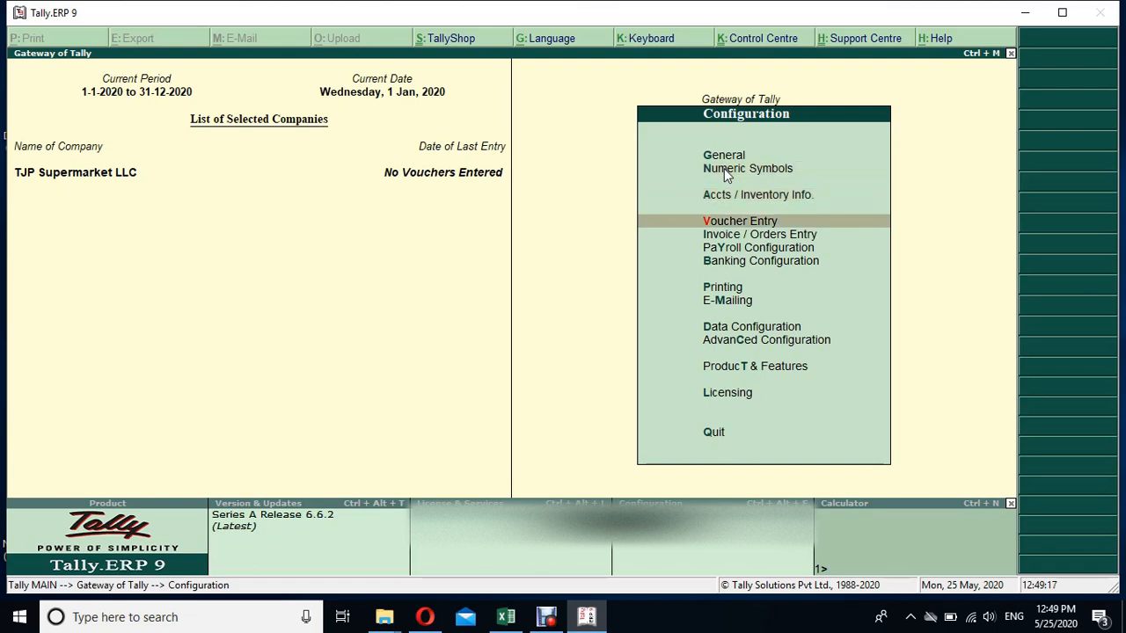
{"action": "key", "text": "Return"}
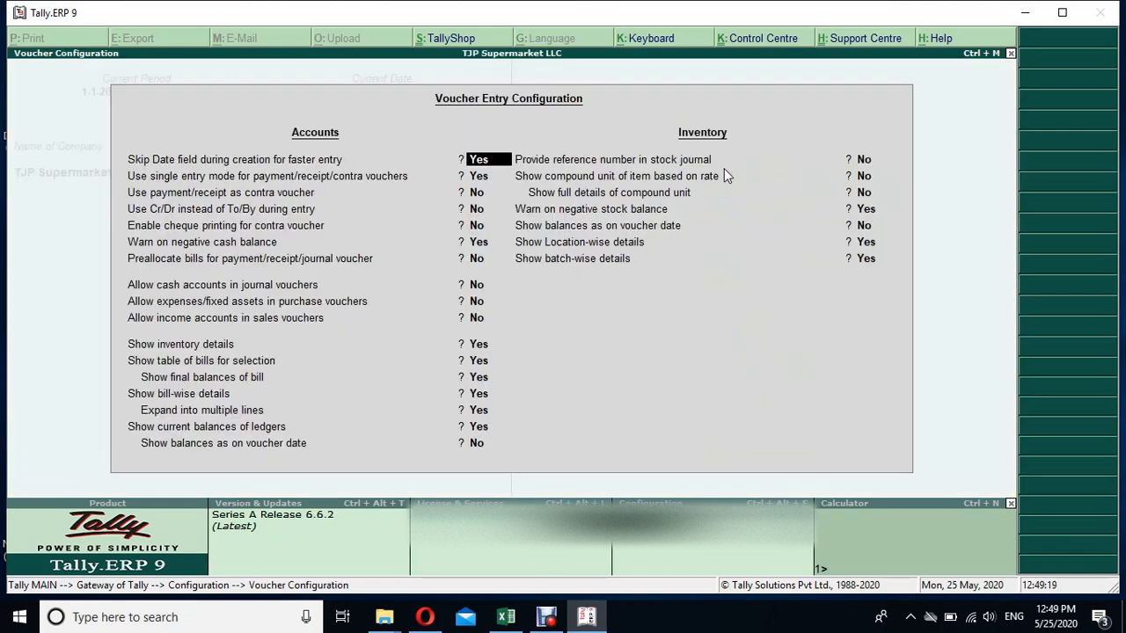
{"action": "key", "text": "Escape"}
{"action": "key", "text": "Escape"}
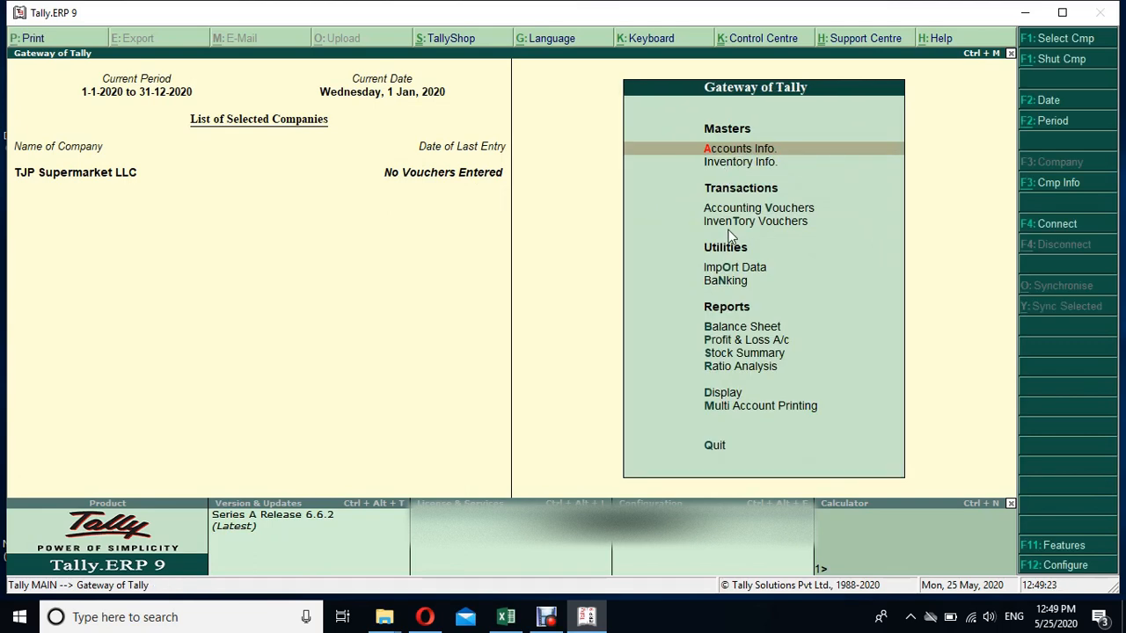
{"action": "left_click", "coordinate": [1063, 567]}
- Open Payroll Configuration and close it unchanged
{"action": "key", "text": "Down"}
{"action": "key", "text": "Down"}
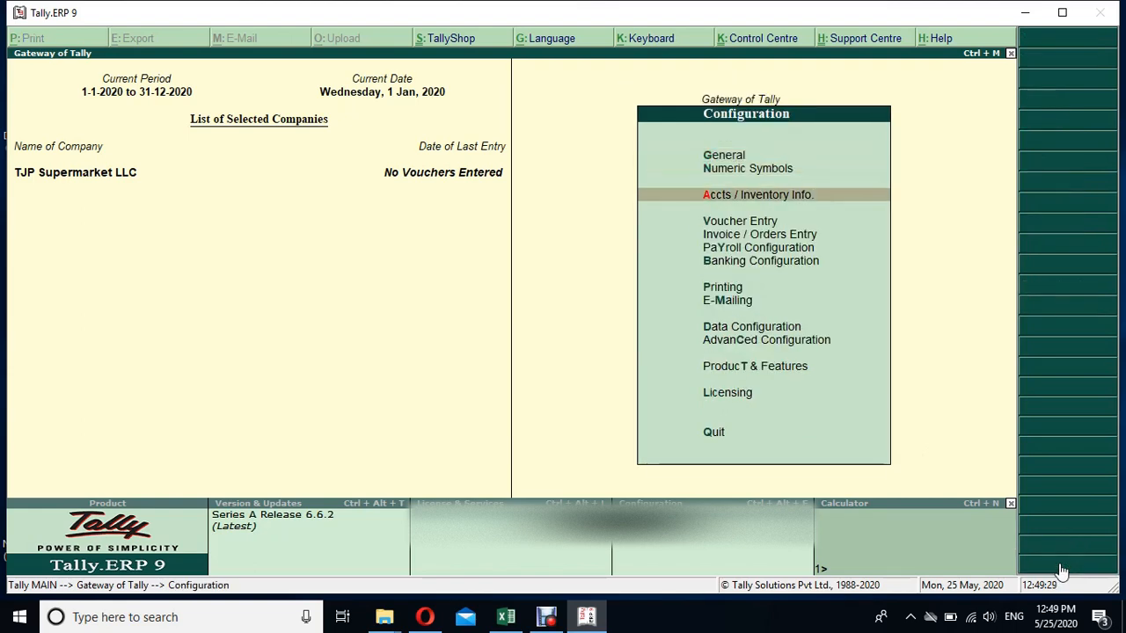
{"action": "key", "text": "Down"}
{"action": "key", "text": "Down"}
{"action": "key", "text": "Down"}
{"action": "key", "text": "Down"}
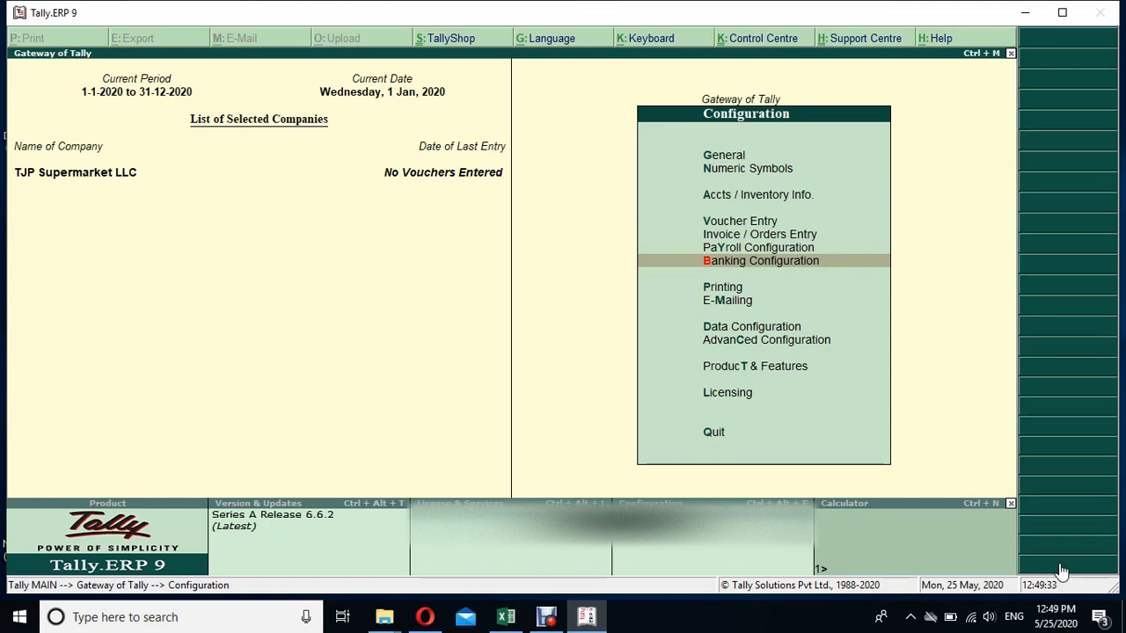
{"action": "key", "text": "Up"}
{"action": "key", "text": "Return"}
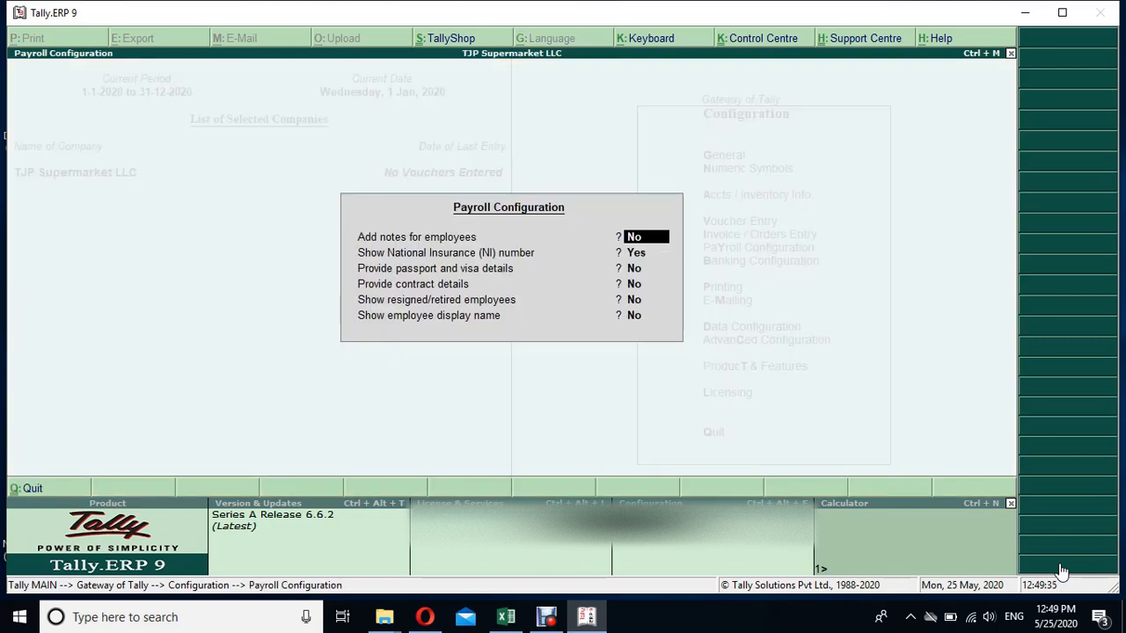
{"action": "key", "text": "ctrl+a"}
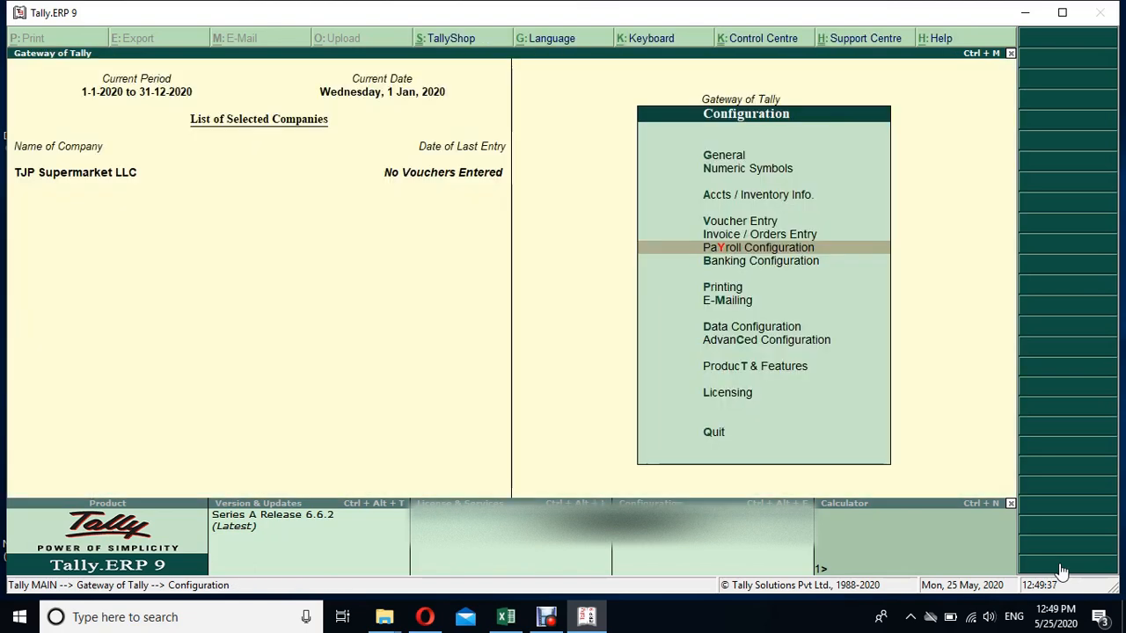
- Open Banking Configuration, close it unchanged, and highlight the Printing option
{"action": "key", "text": "Down"}
{"action": "key", "text": "Return"}
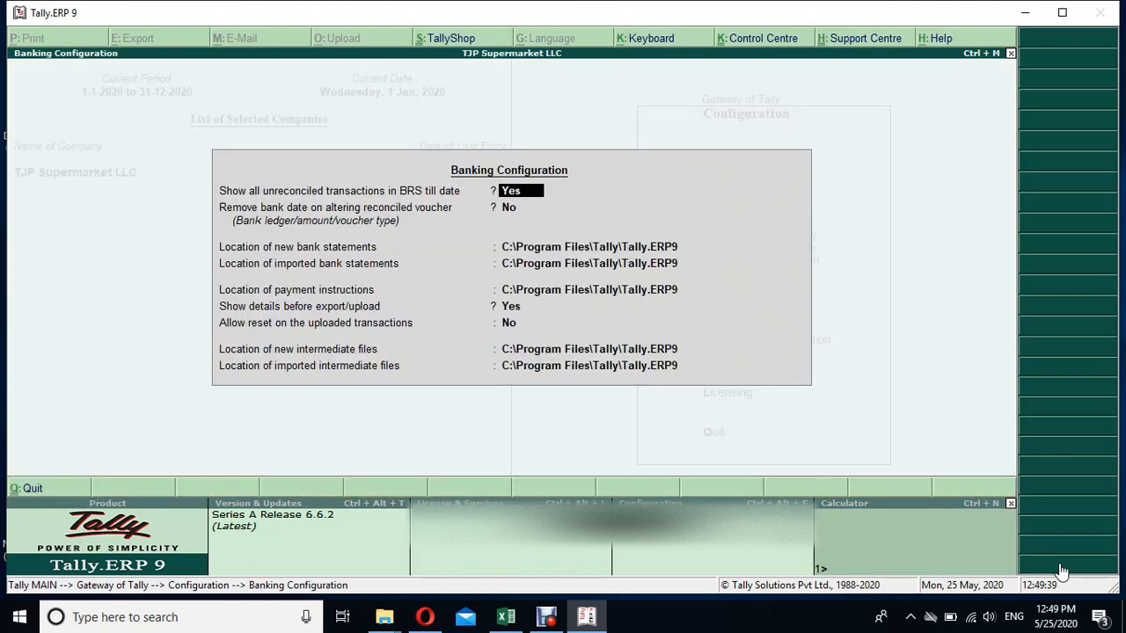
{"action": "key", "text": "ctrl+a"}
{"action": "key", "text": "Down"}
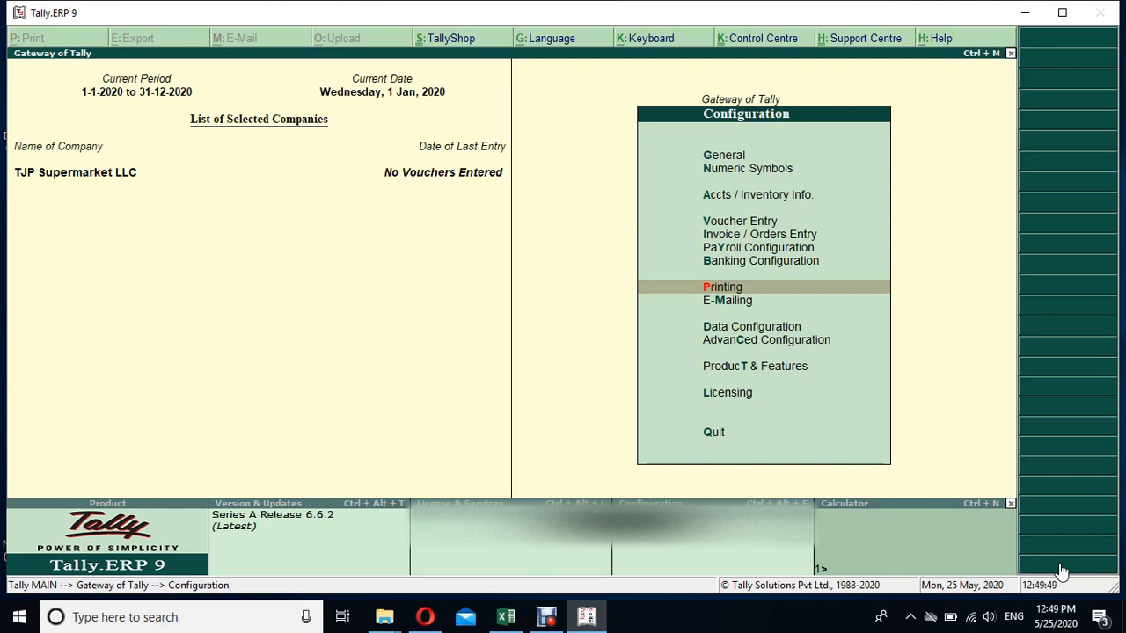
{"action": "key", "text": "Return"}
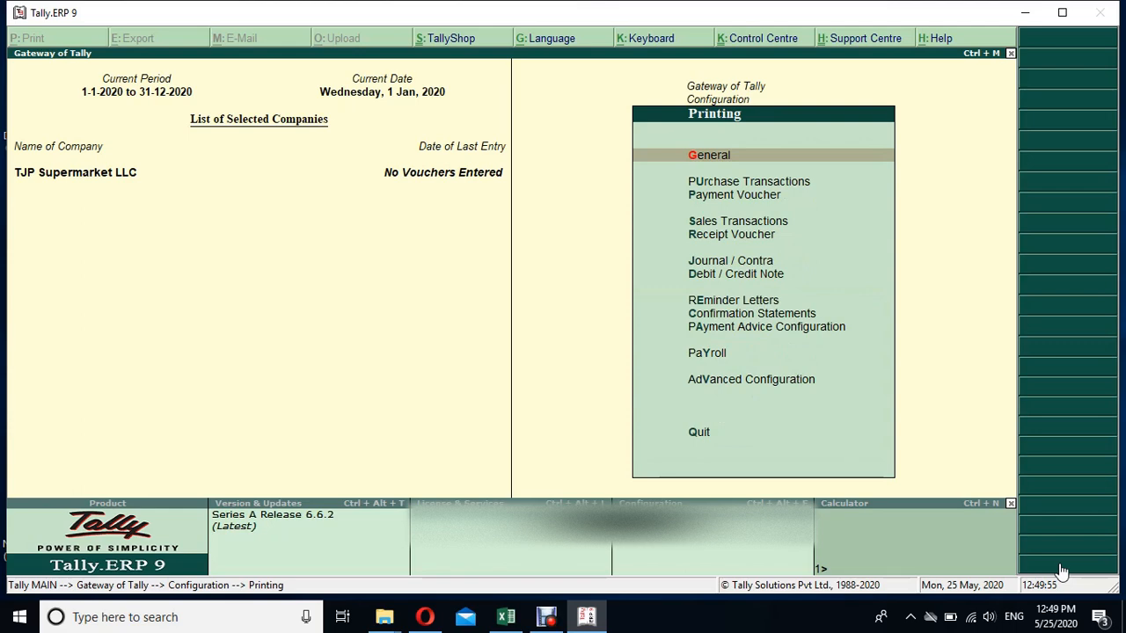
{"action": "key", "text": "Return"}
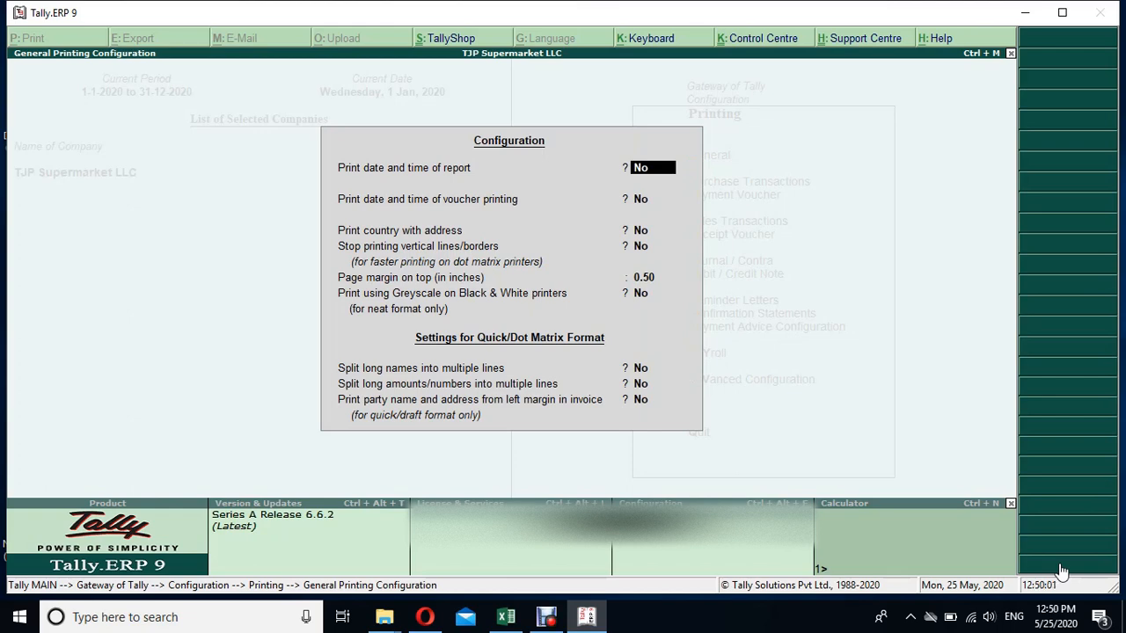
{"action": "key", "text": "Escape"}
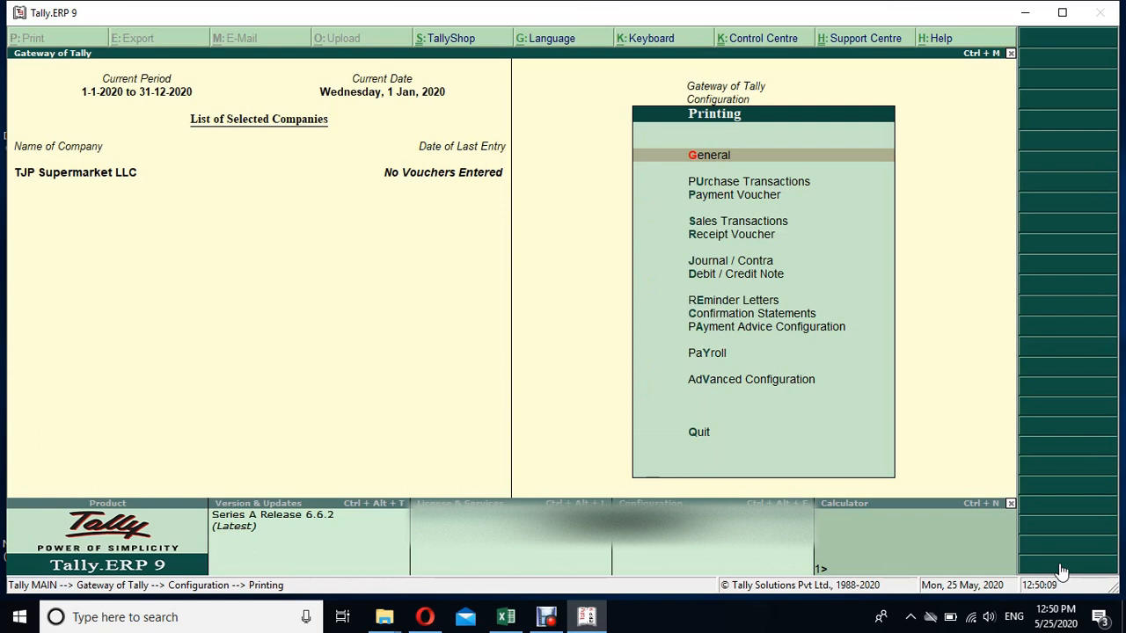
{"action": "key", "text": "Down"}
{"action": "key", "text": "Down"}
{"action": "key", "text": "Down"}
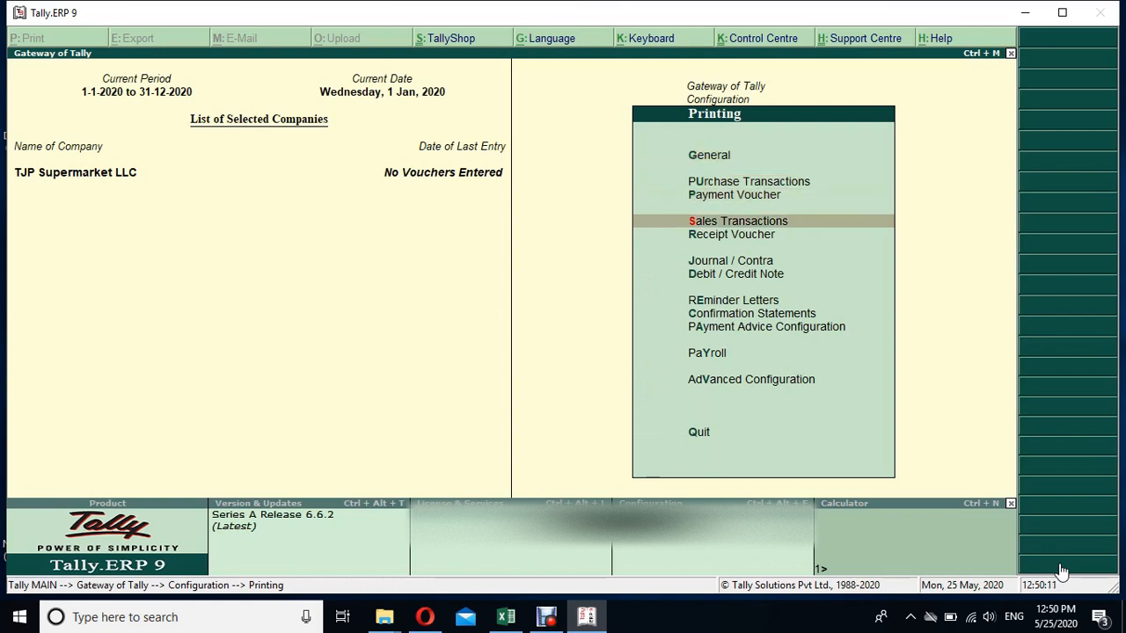
{"action": "key", "text": "Up"}
{"action": "key", "text": "Up"}
{"action": "key", "text": "Down"}
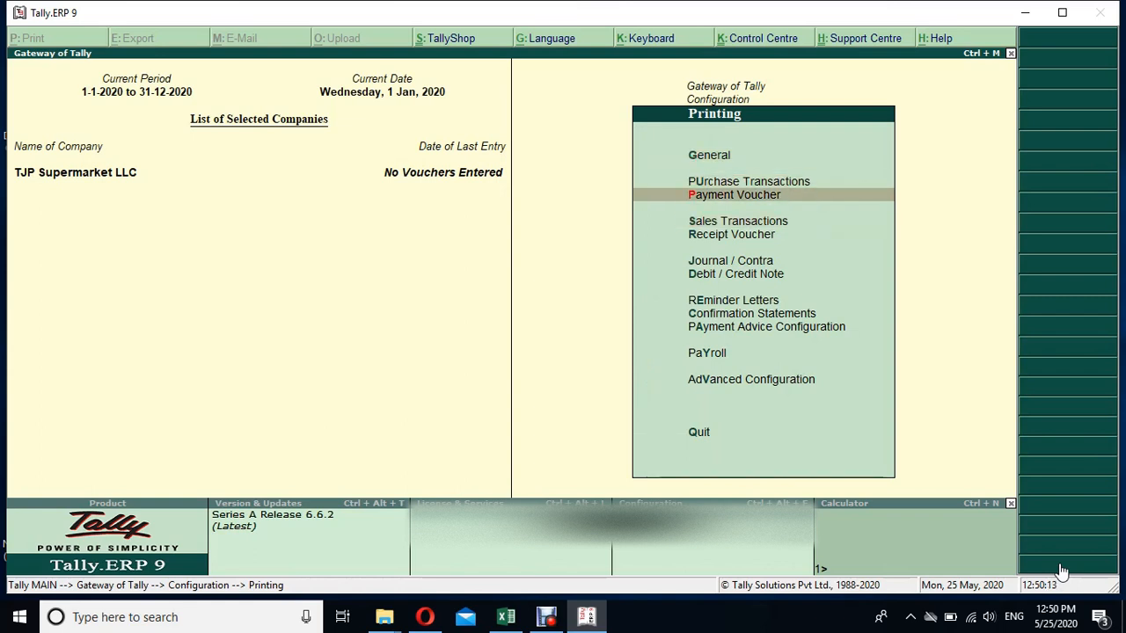
{"action": "key", "text": "Down"}
{"action": "key", "text": "Down"}
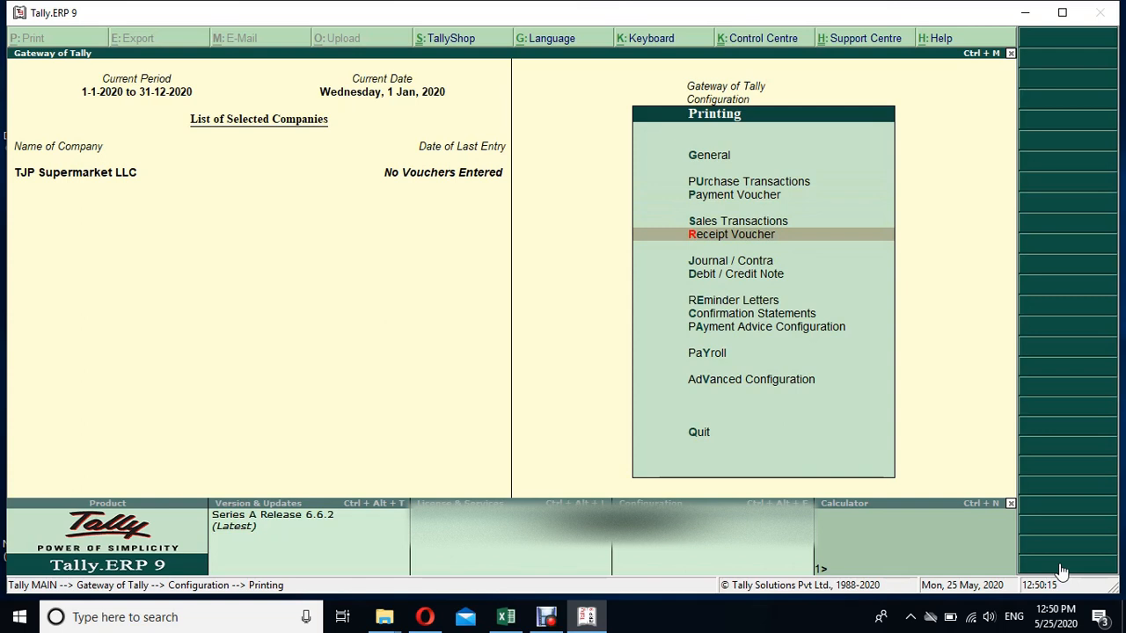
{"action": "key", "text": "Escape"}
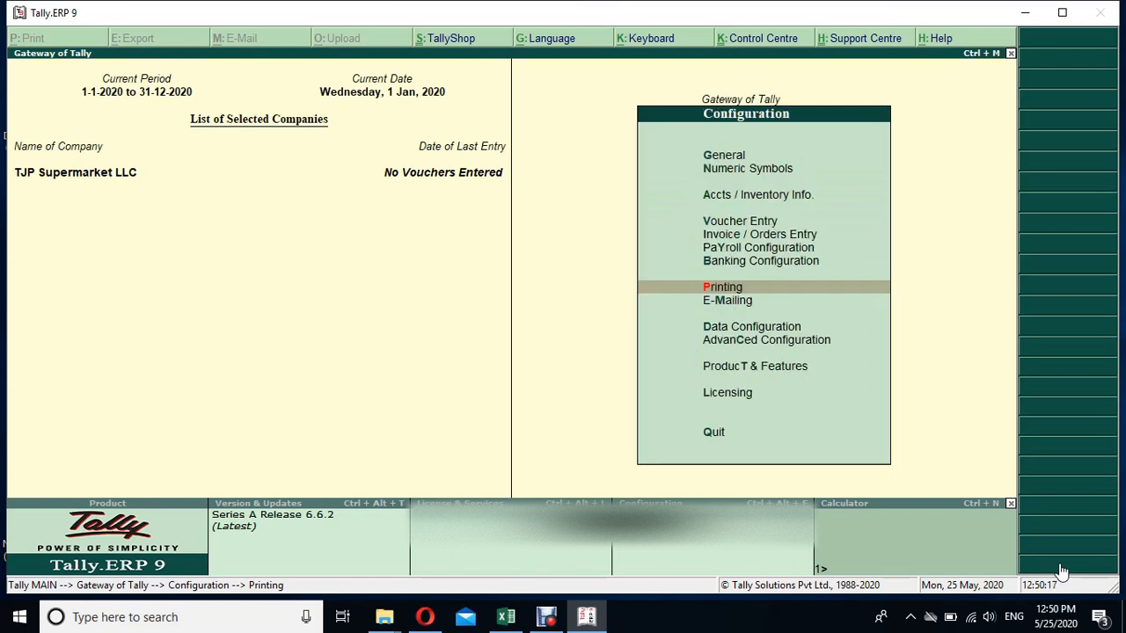
- Open Data Configuration, showing data files at C:\Users\Public\Tally.ERP9\Data
{"action": "key", "text": "Down"}
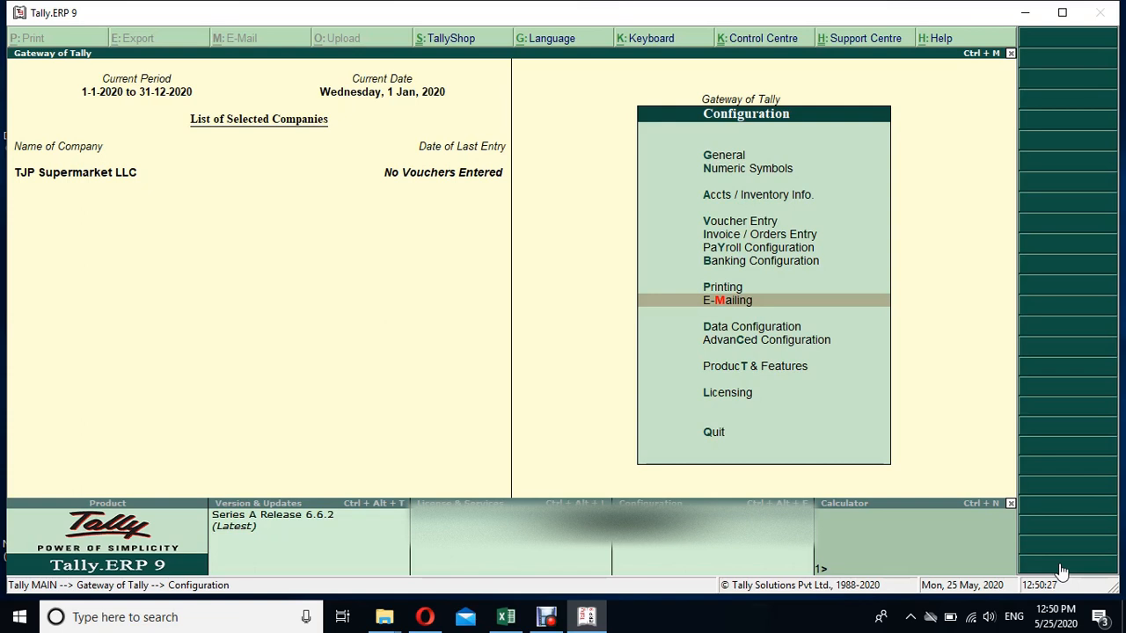
{"action": "key", "text": "Down"}
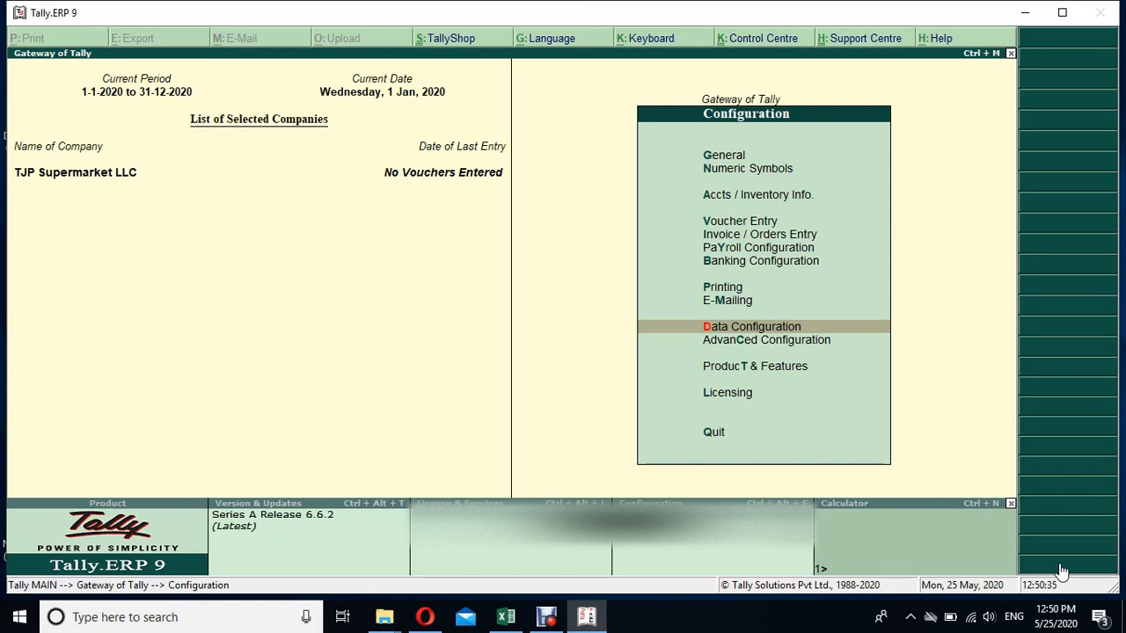
{"action": "left_click", "coordinate": [878, 330]}
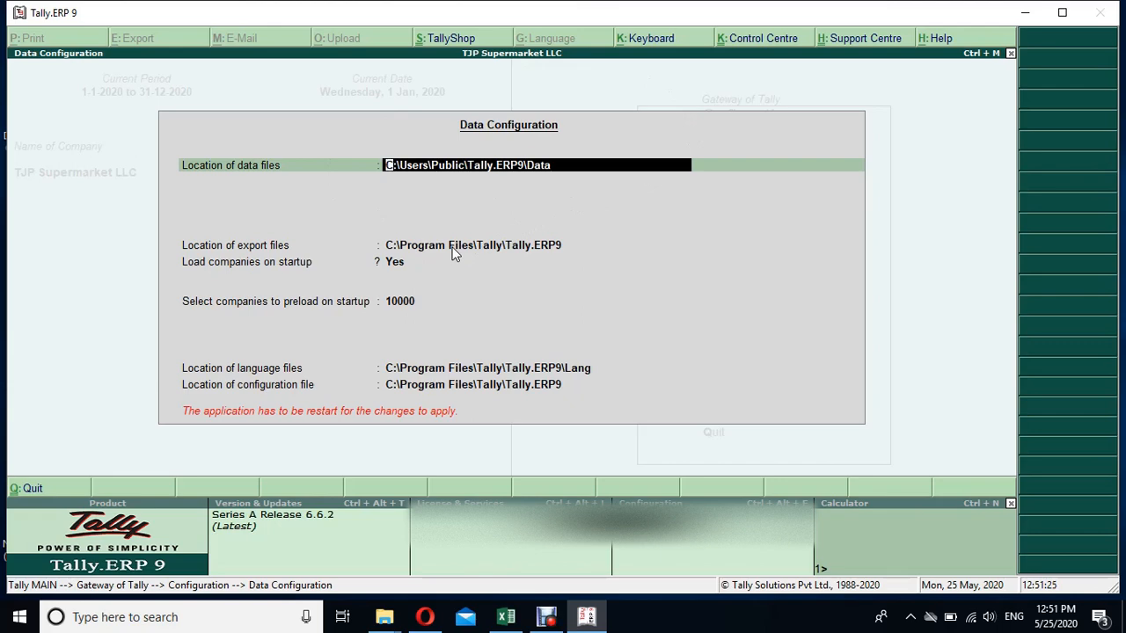
{"action": "key", "text": "Return"}
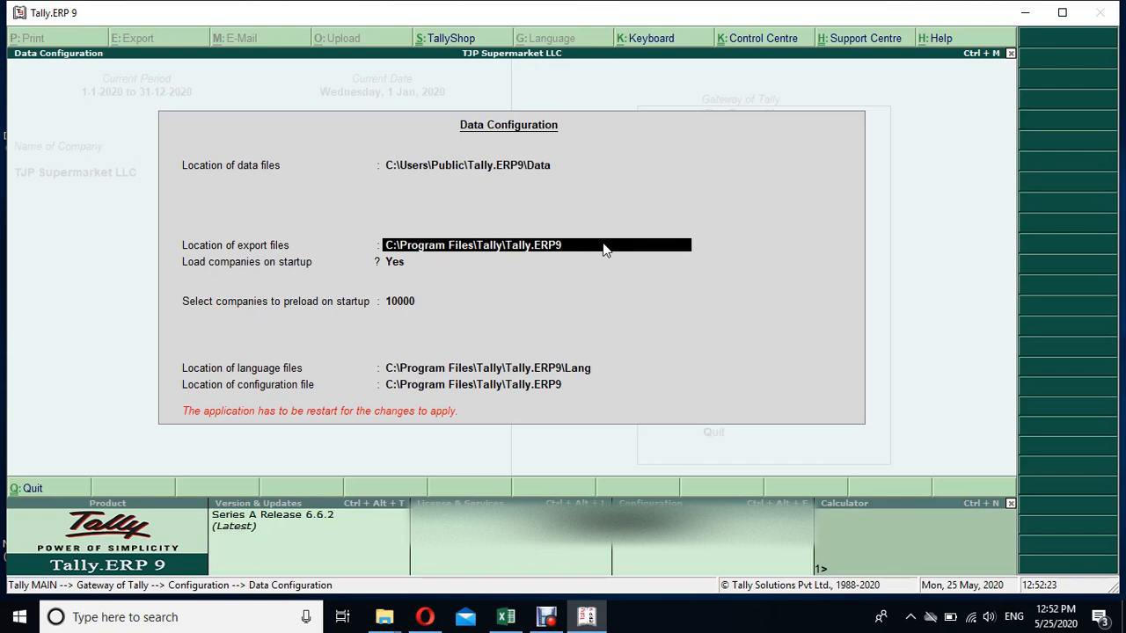
- Advance to the companies-to-preload field to list TJP Supermarket LLC (10000)
{"action": "key", "text": "Return"}
{"action": "key", "text": "Return"}
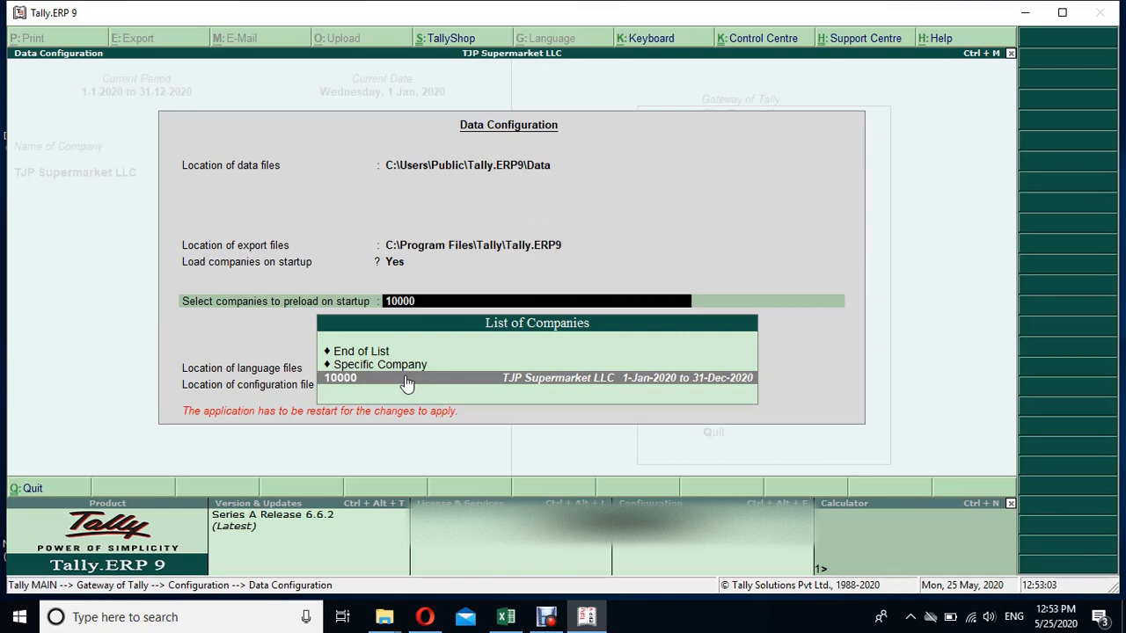
- Preload company 10000, accept the Data Configuration, and confirm restarting Tally
{"action": "key", "text": "Return"}
{"action": "key", "text": "Return"}
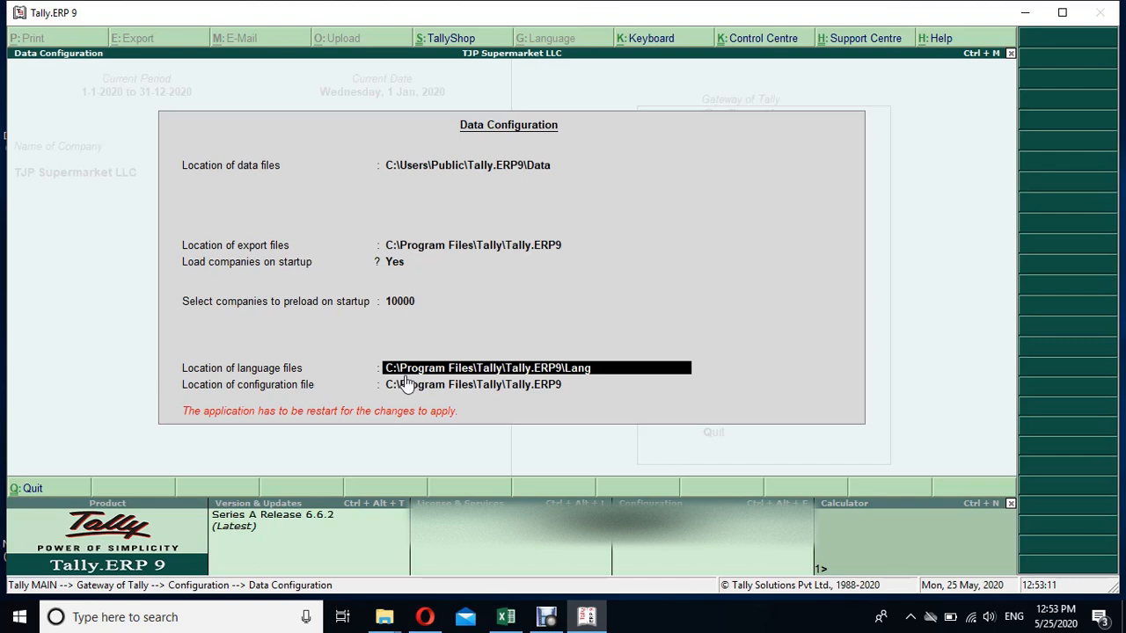
{"action": "key", "text": "Return"}
{"action": "key", "text": "Return"}
{"action": "key", "text": "Return"}
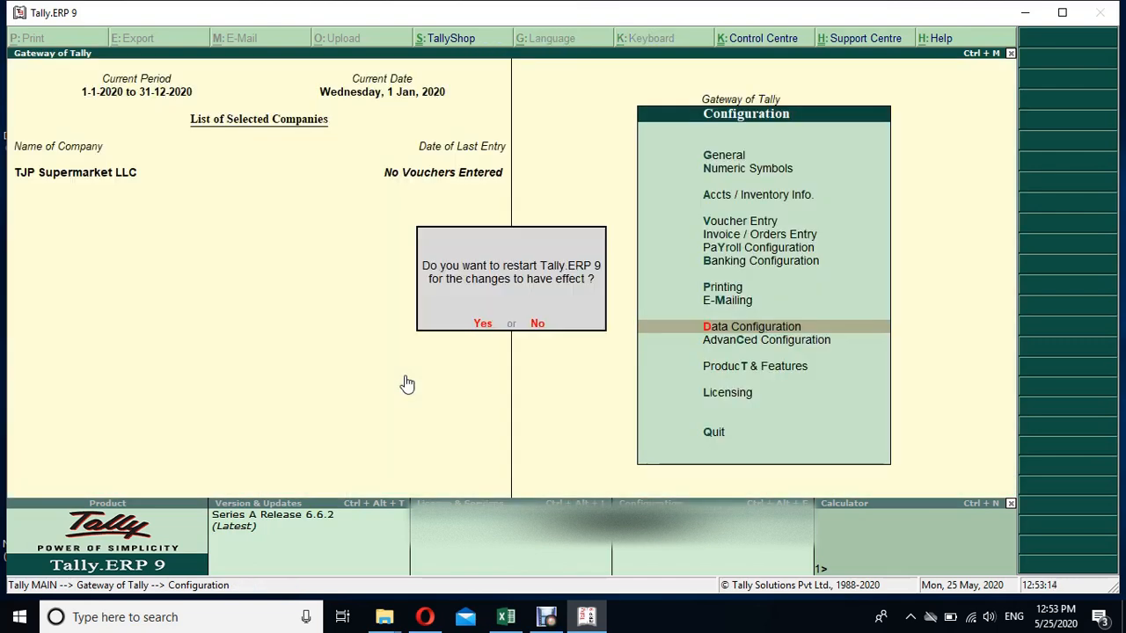
{"action": "left_click", "coordinate": [481, 323]}
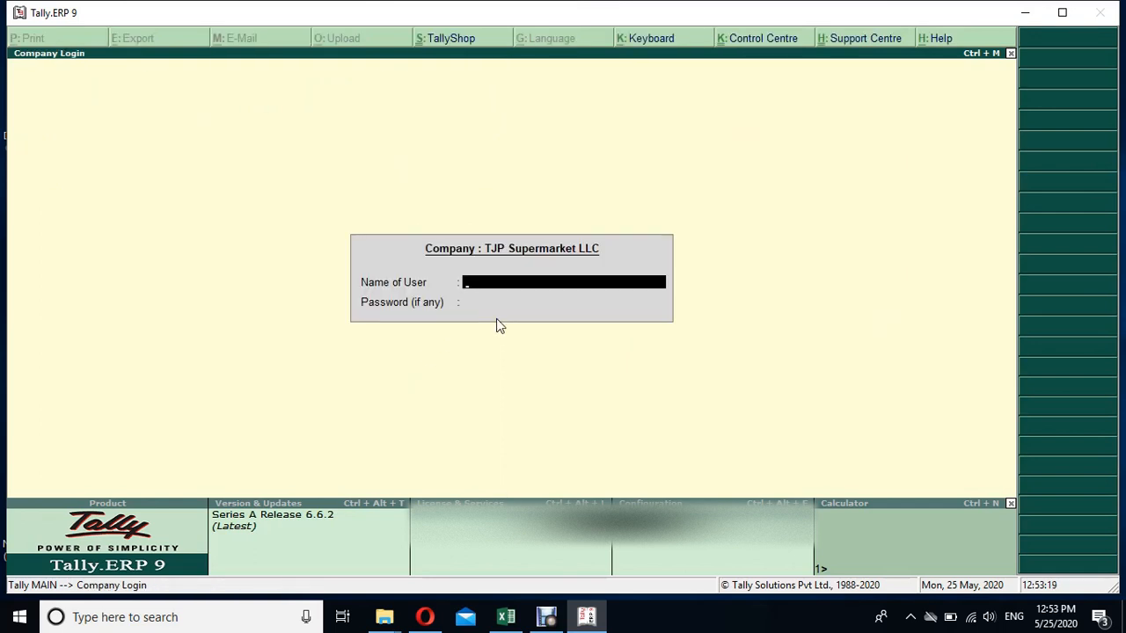